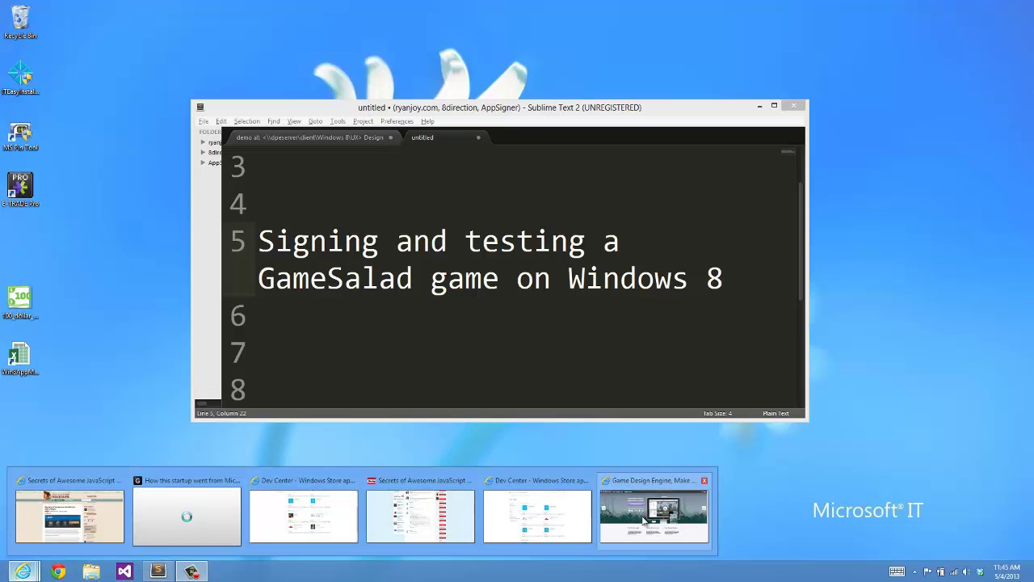
Switch from Sublime Text to the Internet Explorer window showing gamesalad.com
{"action": "key", "text": "alt+Tab"}
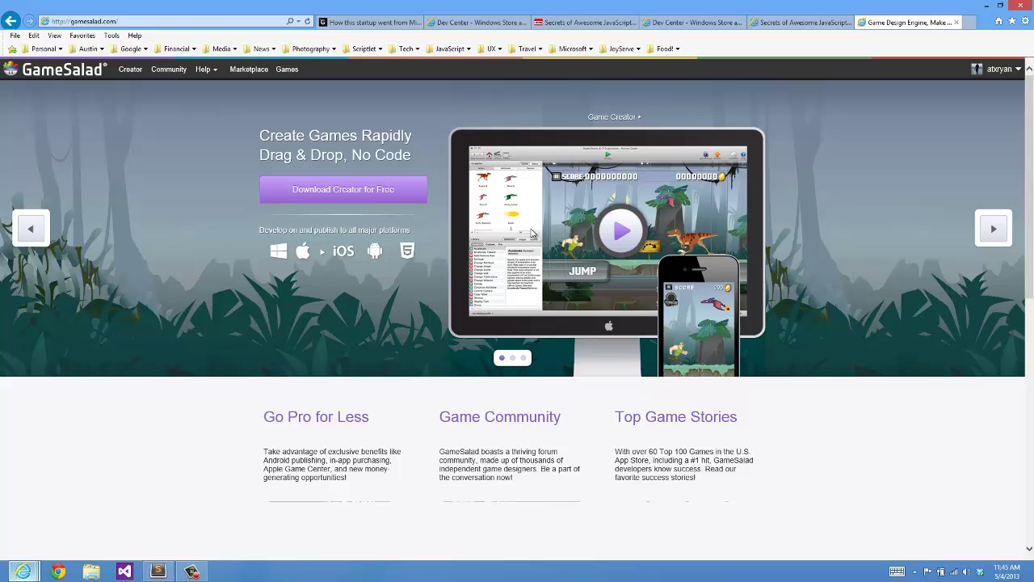
From the Portfolio, save the Cannon Fodder Windows 8 project zip (2.85 MB) and view downloads
{"action": "left_click", "coordinate": [1002, 69]}
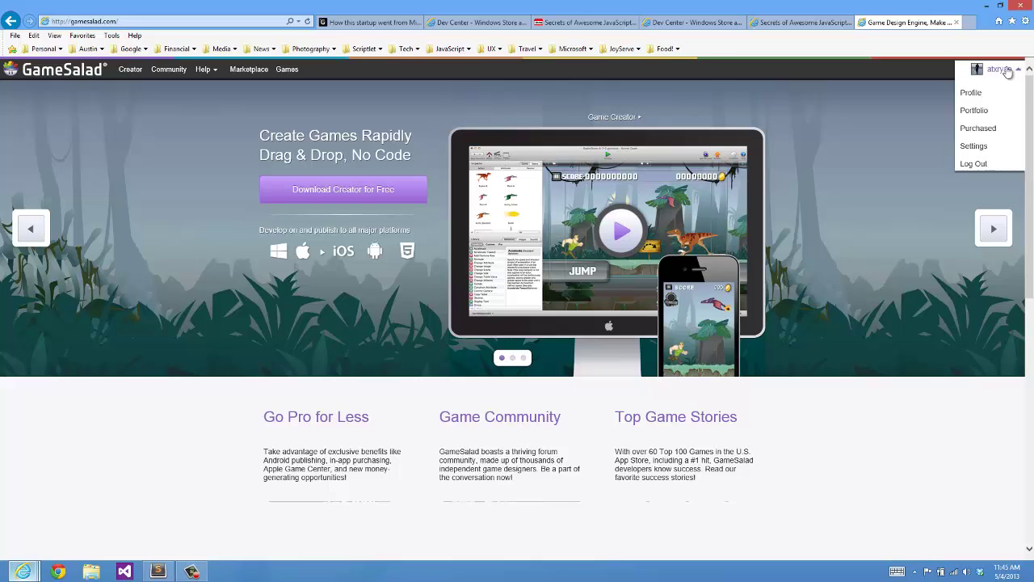
{"action": "left_click", "coordinate": [974, 110]}
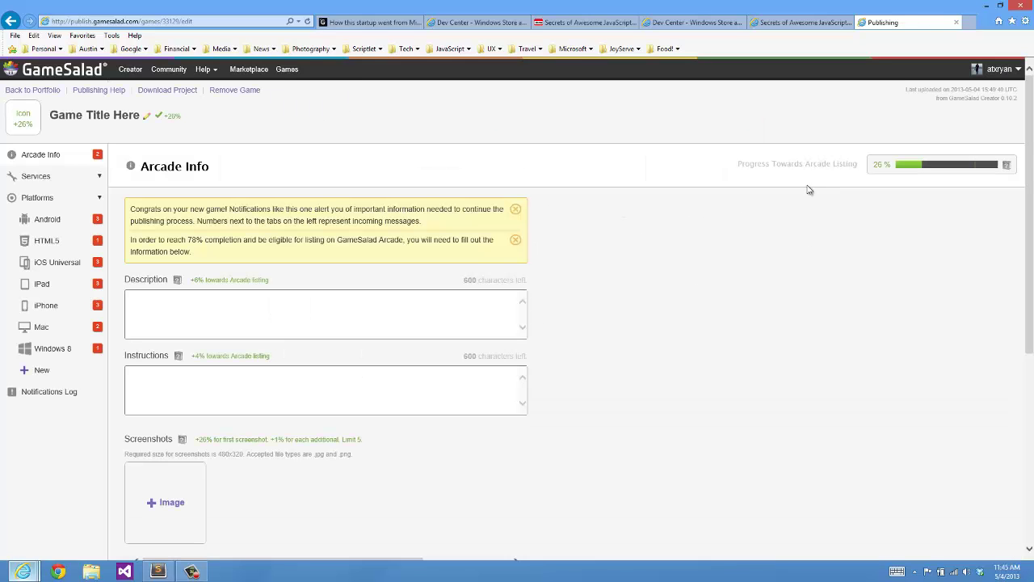
{"action": "left_click", "coordinate": [49, 350]}
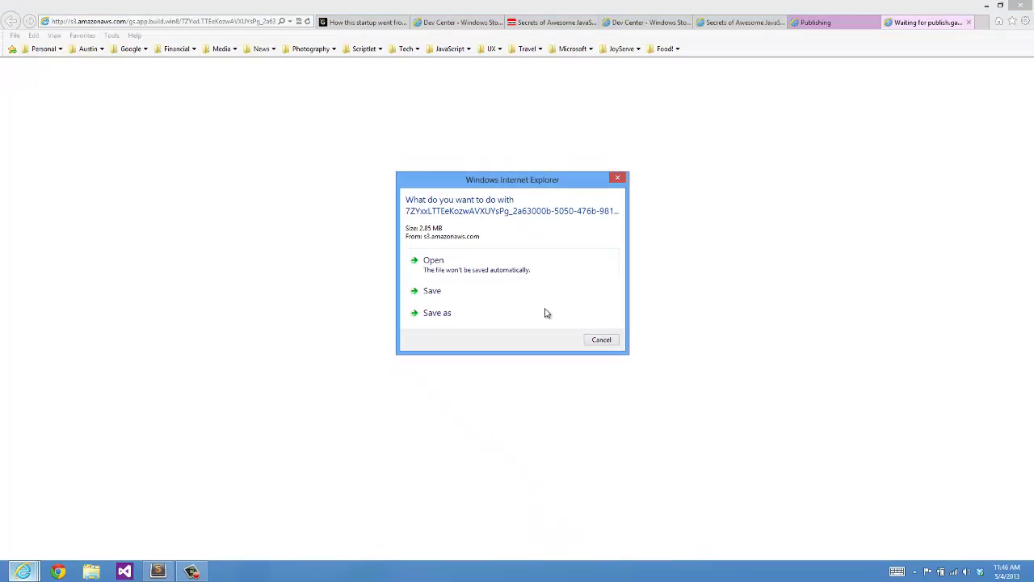
{"action": "left_click", "coordinate": [499, 292]}
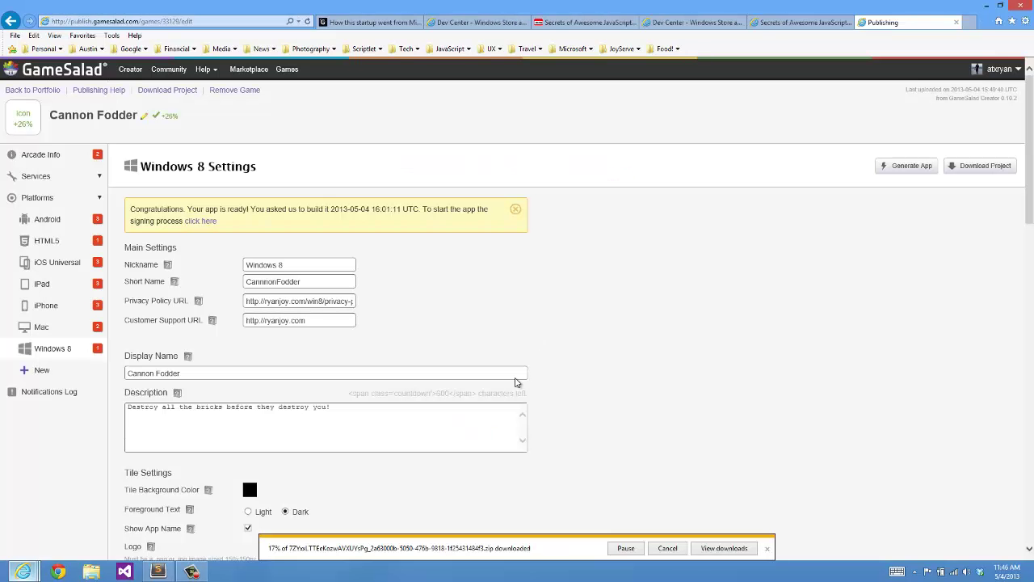
{"action": "left_click", "coordinate": [738, 549]}
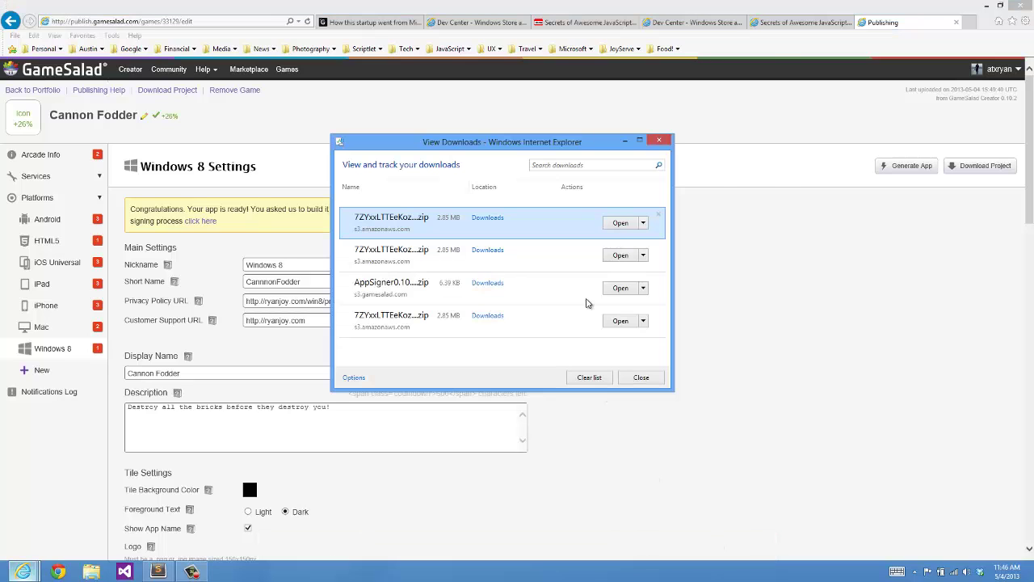
Extract all files from the downloaded Cannon Fodder package zip into the suggested folder
{"action": "left_click", "coordinate": [488, 218]}
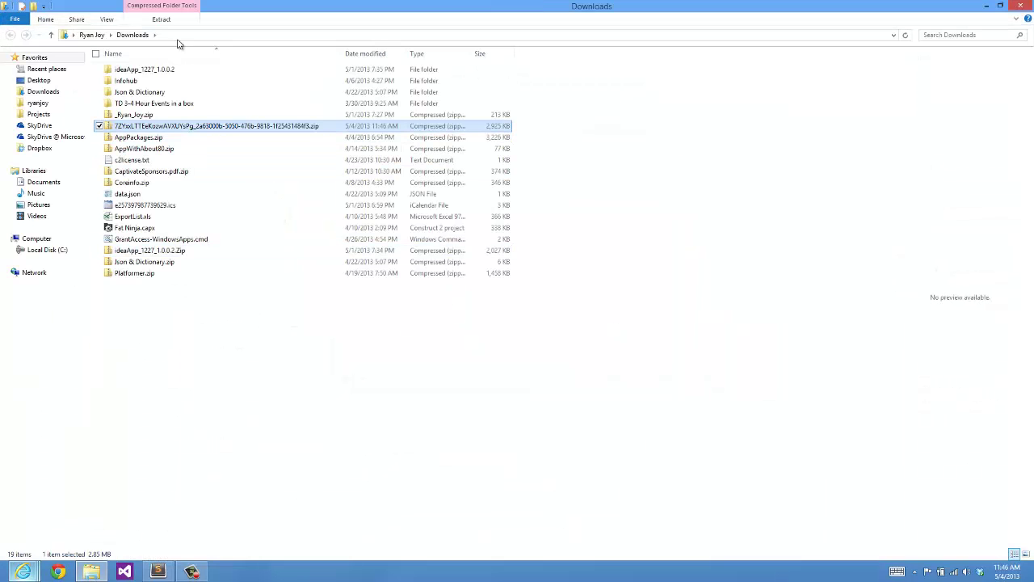
{"action": "left_click", "coordinate": [166, 19]}
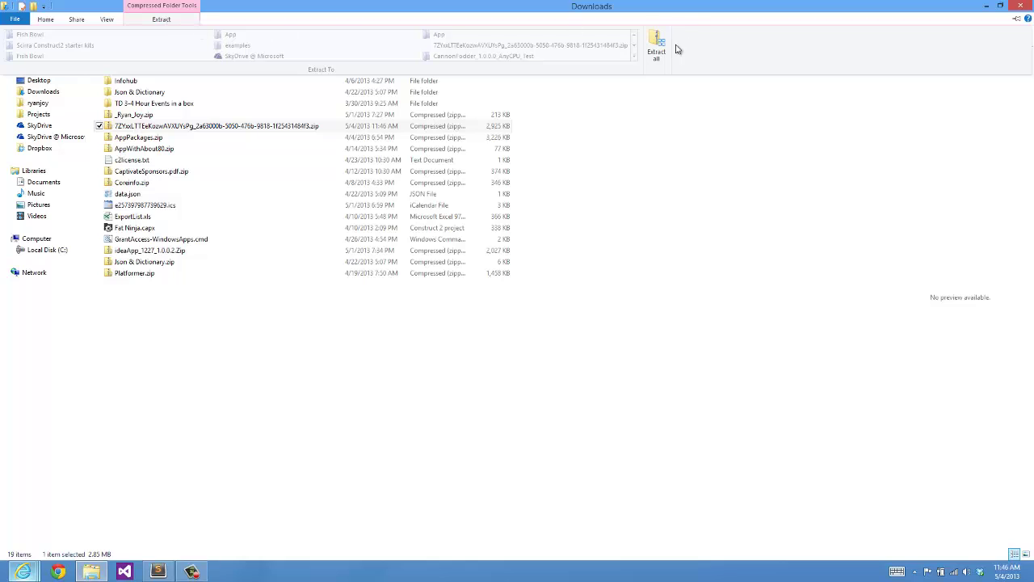
{"action": "left_click", "coordinate": [661, 50]}
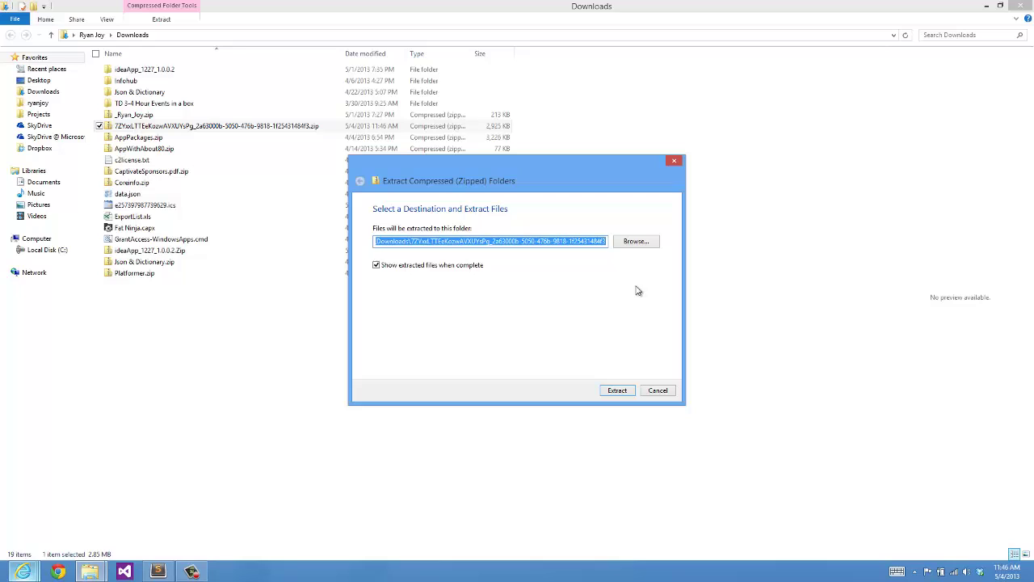
{"action": "left_click", "coordinate": [618, 391]}
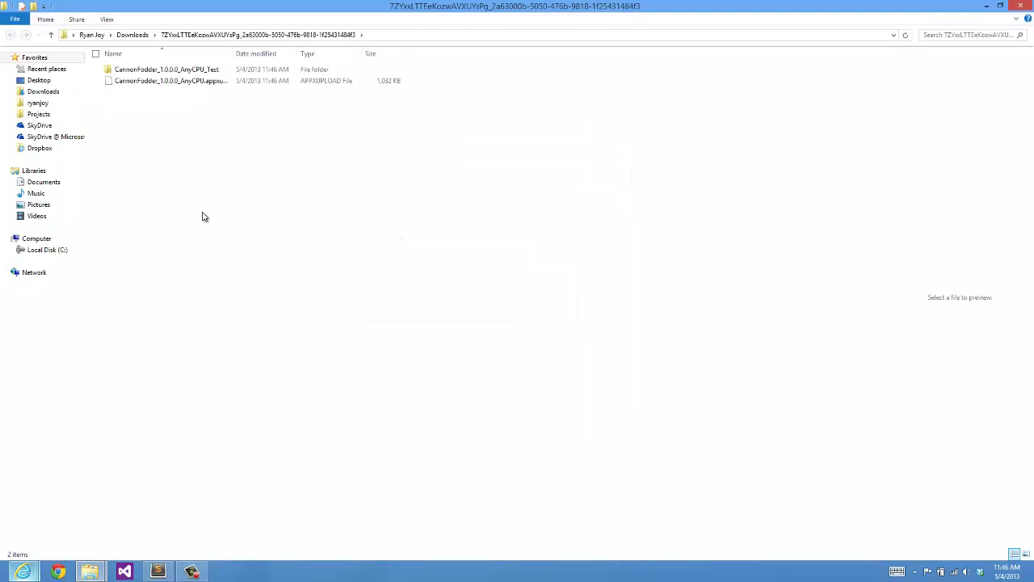
Open the CannonFodder_1.0.0.0_AnyCPU_Test folder and check its .appx package and Add-AppDevPackage.ps1 script
{"action": "double_click", "coordinate": [233, 53]}
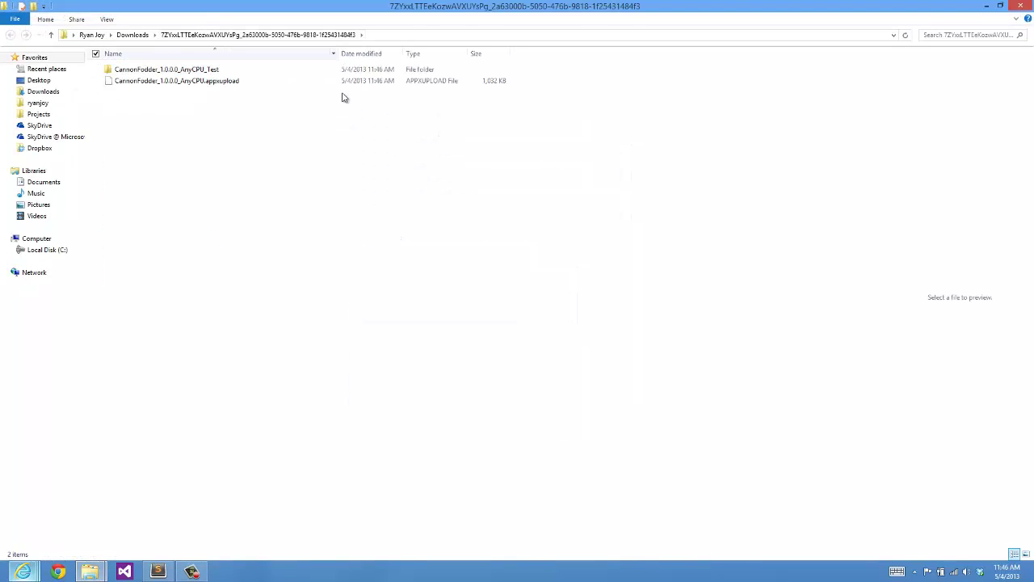
{"action": "left_click", "coordinate": [223, 84]}
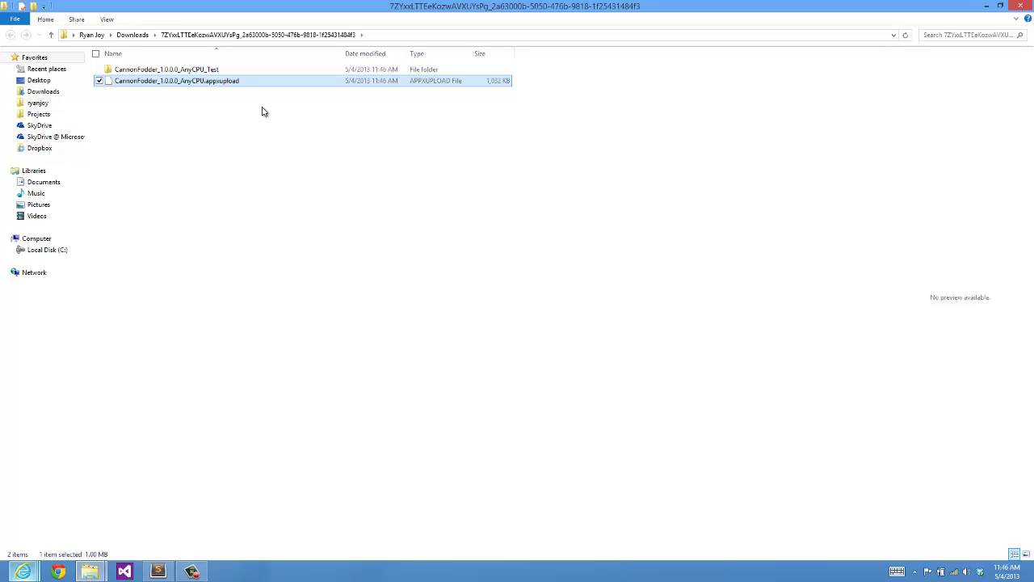
{"action": "left_click", "coordinate": [204, 73]}
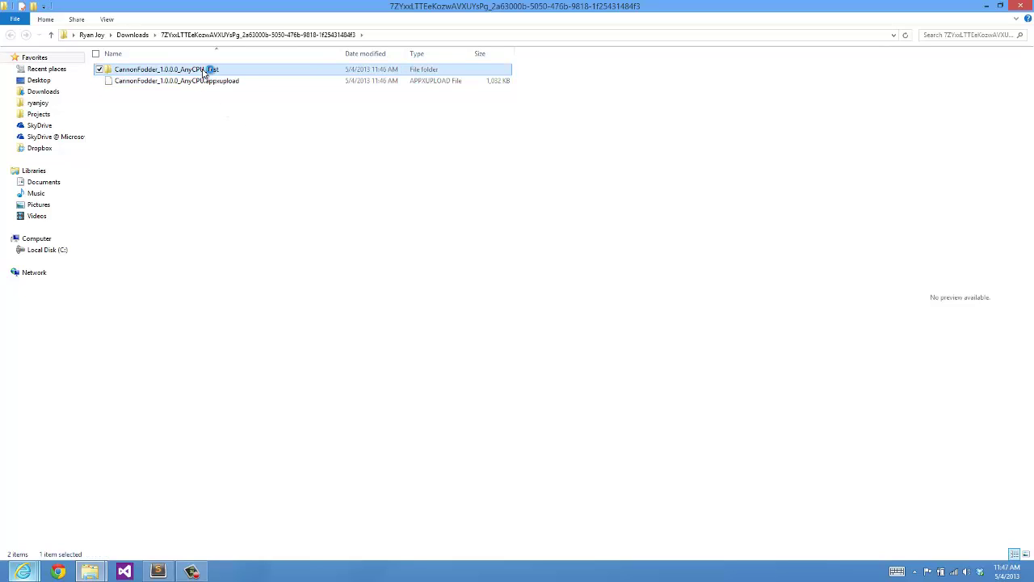
{"action": "double_click", "coordinate": [203, 71]}
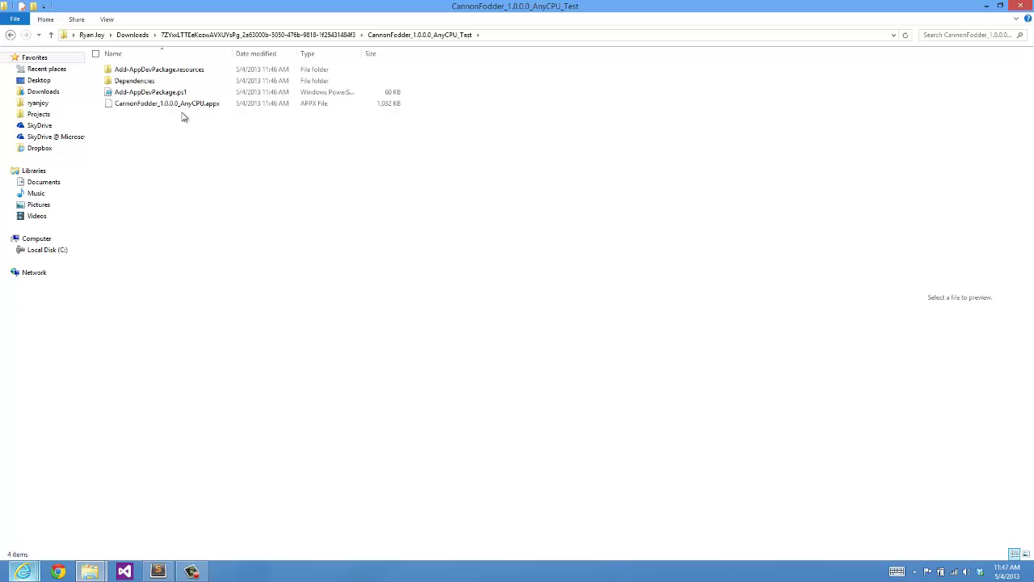
{"action": "left_click", "coordinate": [205, 109]}
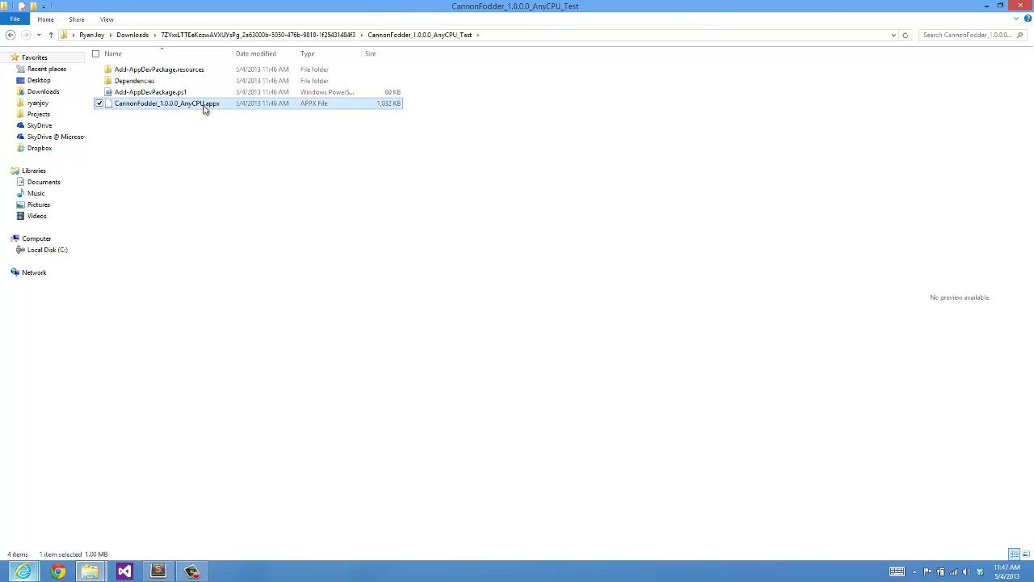
{"action": "left_click", "coordinate": [204, 95]}
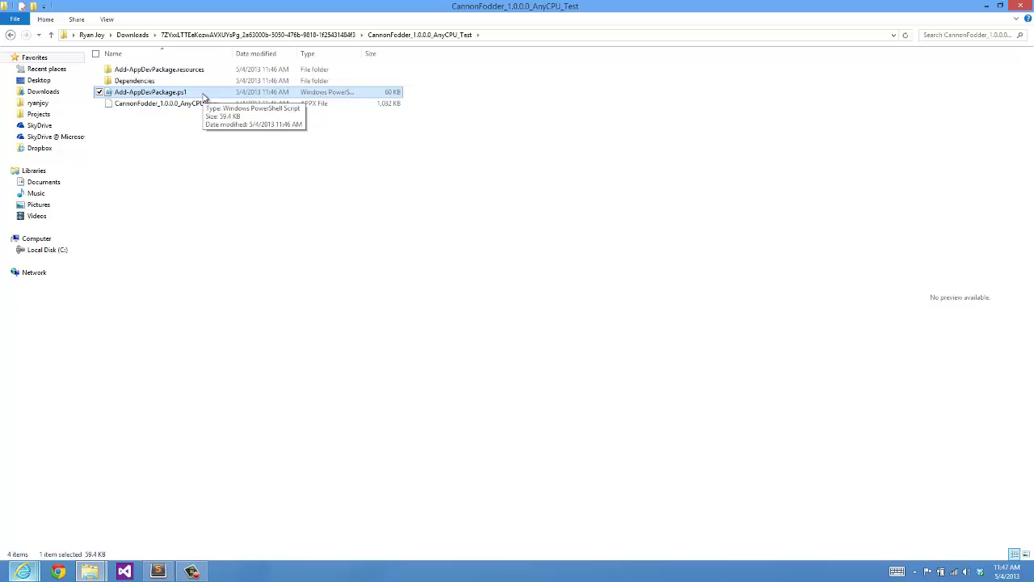
{"action": "left_click", "coordinate": [223, 178]}
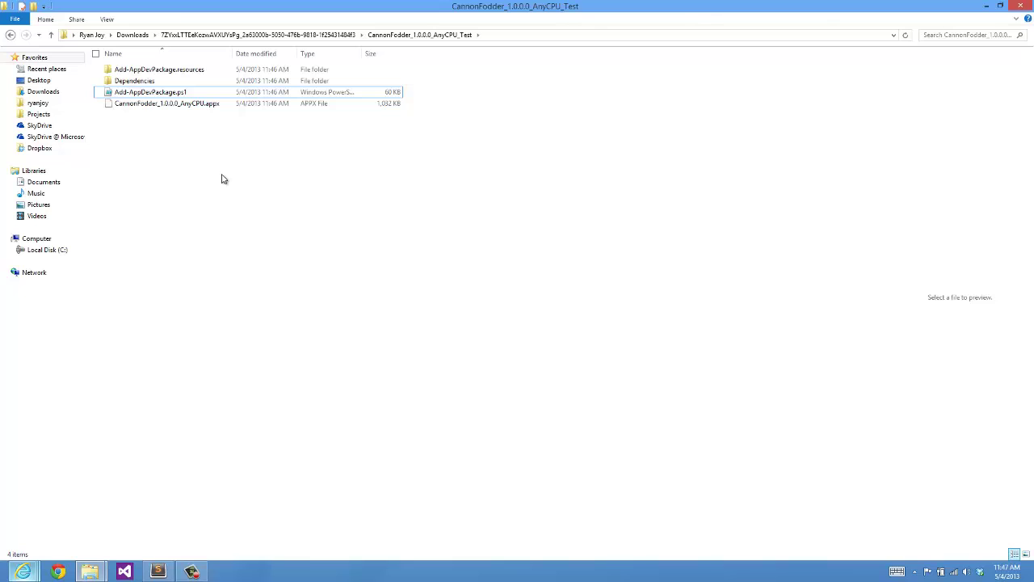
{"action": "left_click", "coordinate": [25, 570]}
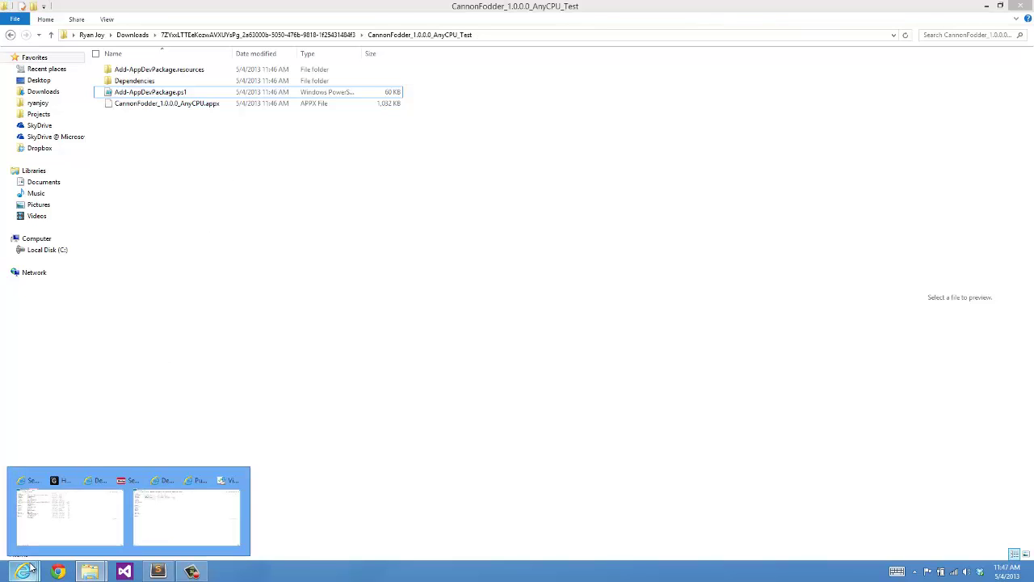
Save the Win8 App Signer as AppSigner0.10.0.zip from the Creator download page, skipping the Mac download
{"action": "left_click", "coordinate": [655, 517]}
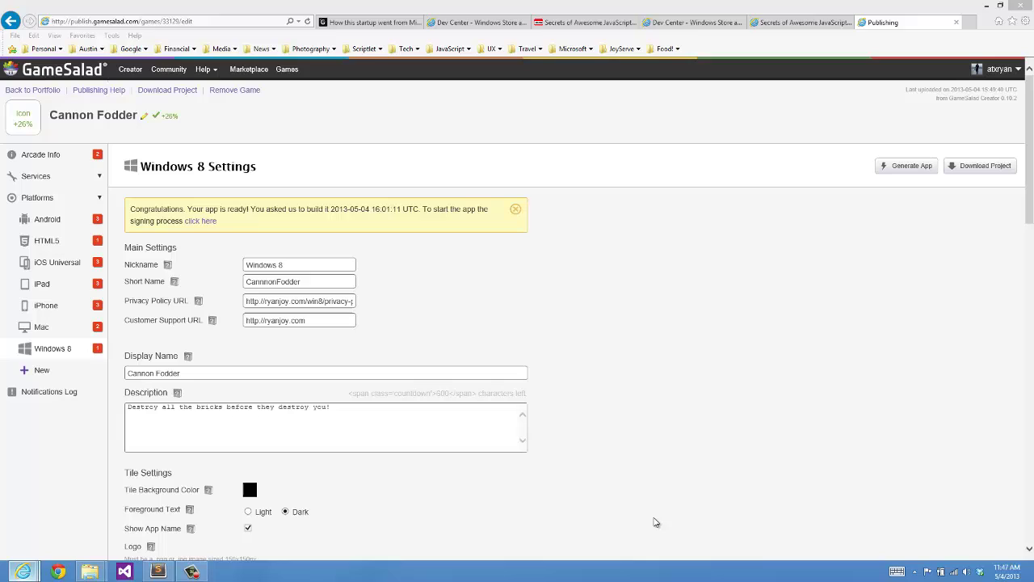
{"action": "left_click", "coordinate": [129, 71]}
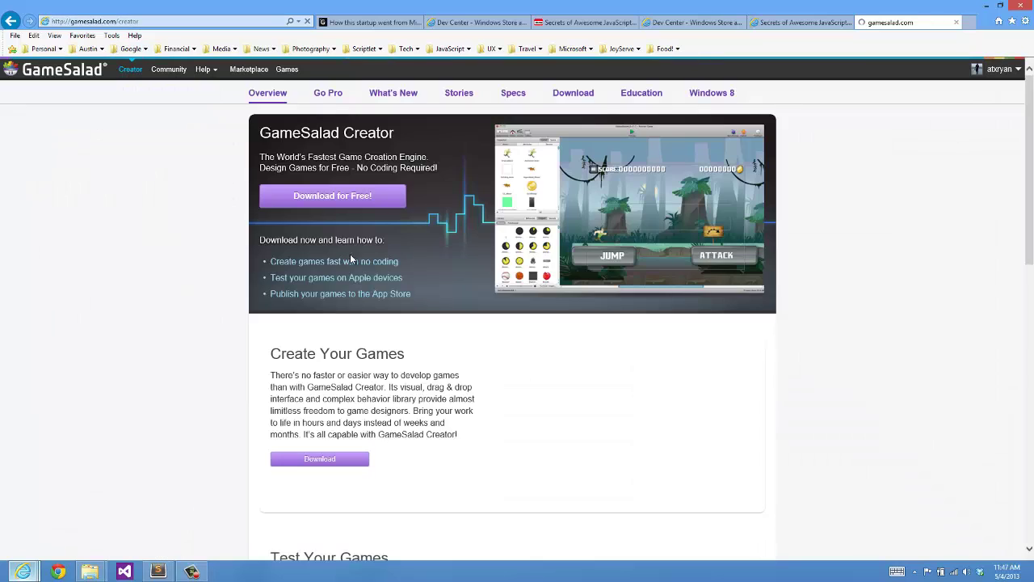
{"action": "left_click", "coordinate": [575, 96]}
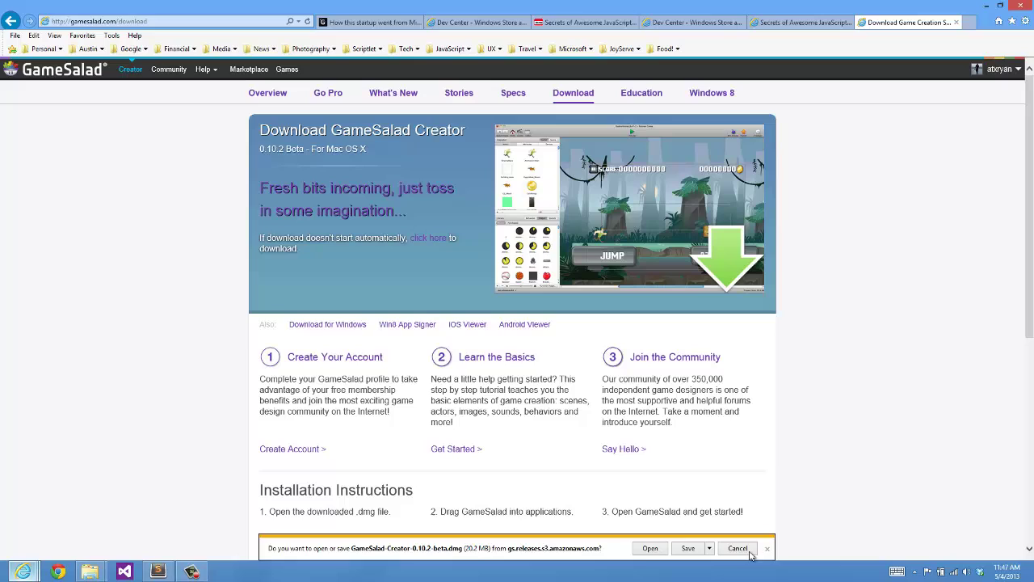
{"action": "left_click", "coordinate": [739, 548]}
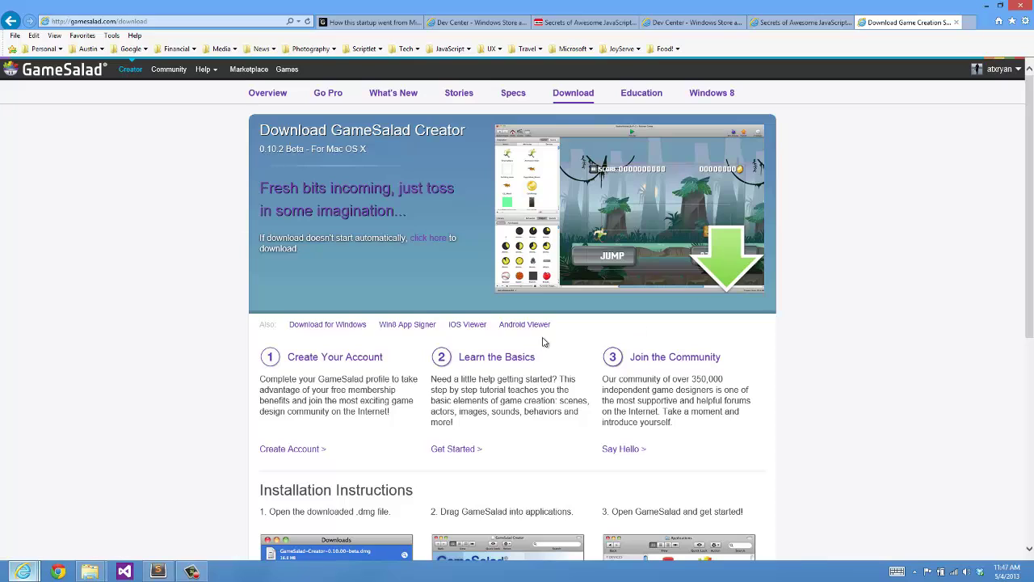
{"action": "left_click", "coordinate": [403, 326]}
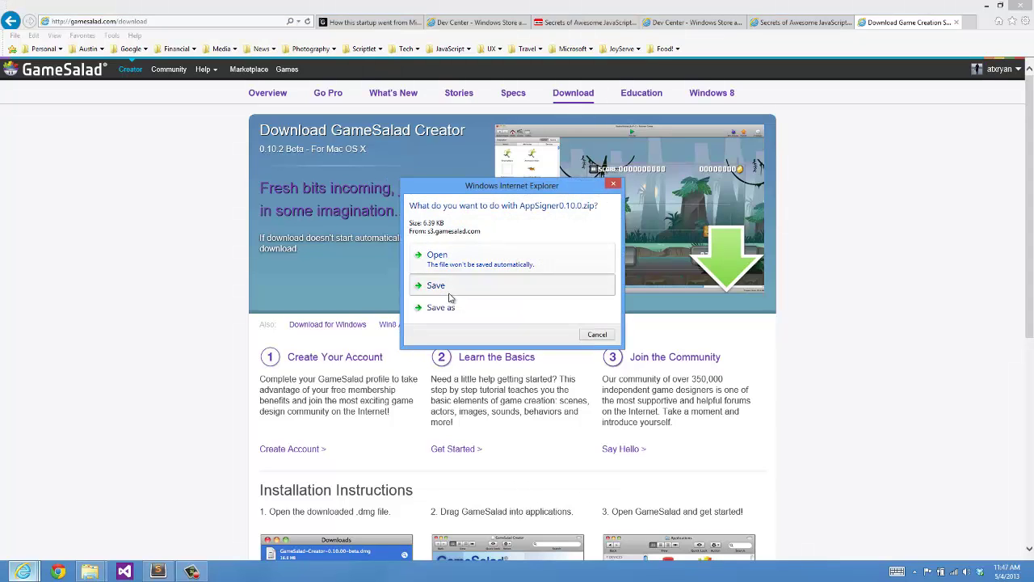
{"action": "left_click", "coordinate": [449, 289]}
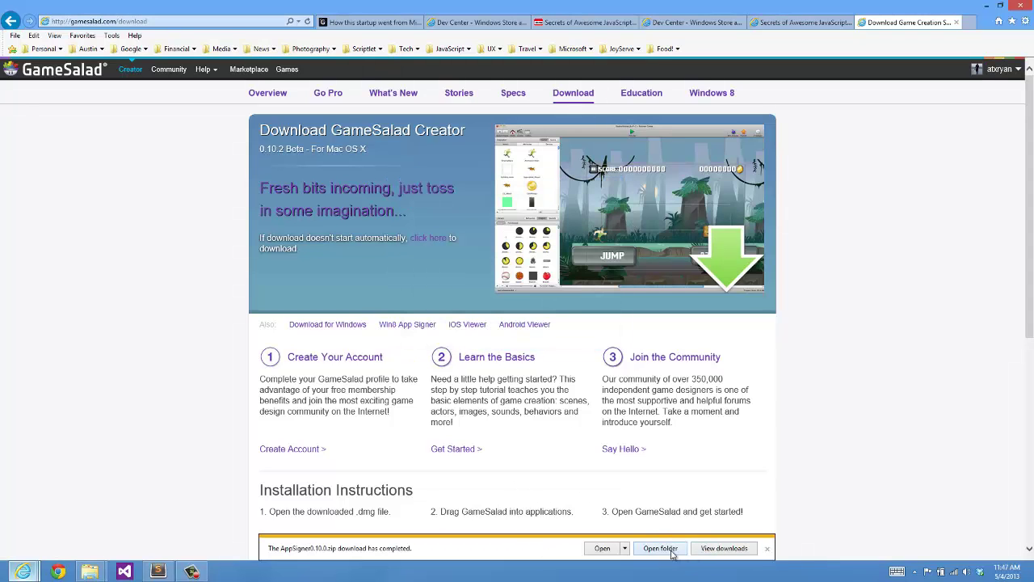
{"action": "left_click", "coordinate": [664, 548]}
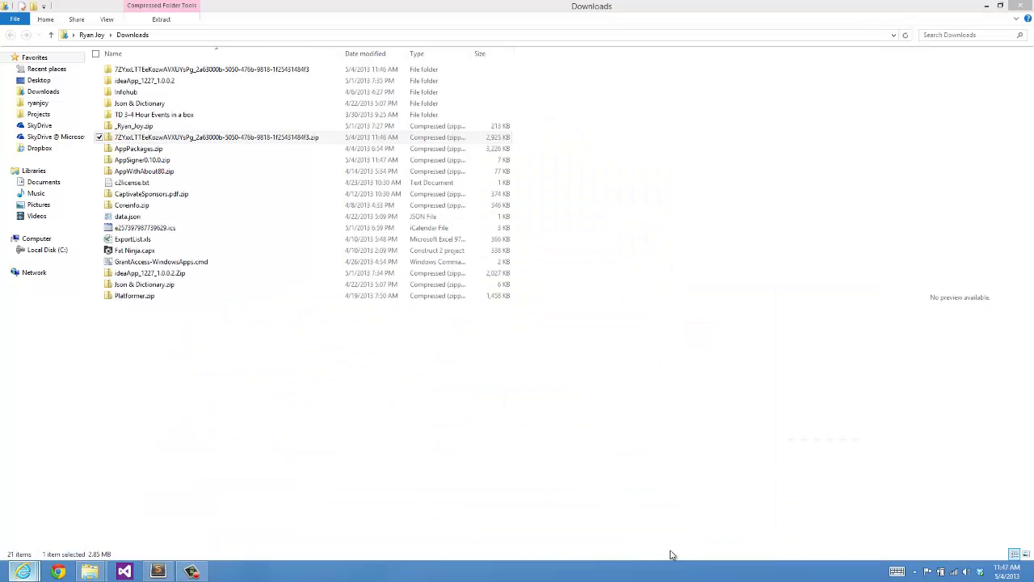
Extract AppSigner0.10.0.zip into its suggested folder and launch AppSigner.exe
{"action": "right_click", "coordinate": [170, 164]}
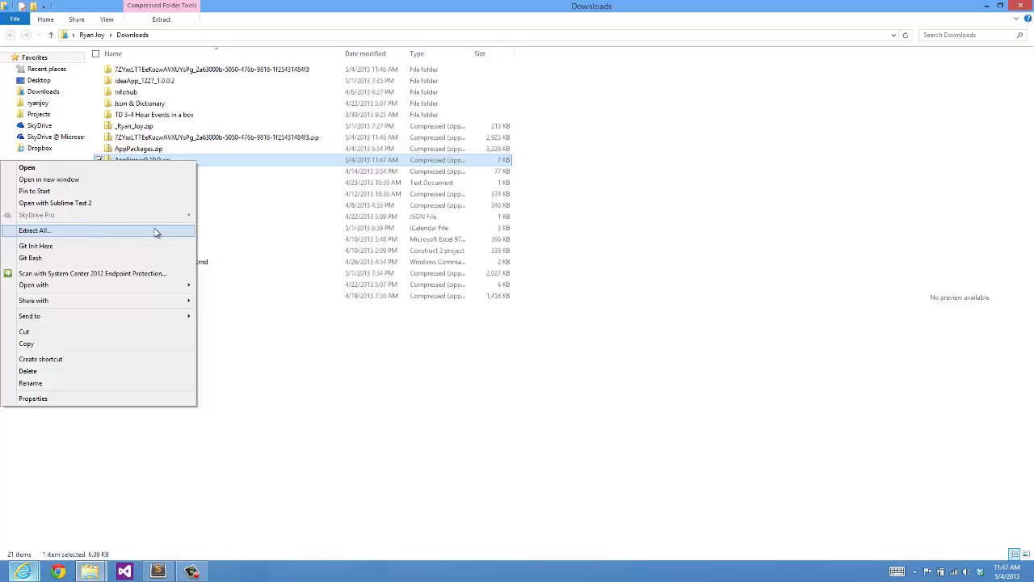
{"action": "left_click", "coordinate": [155, 230]}
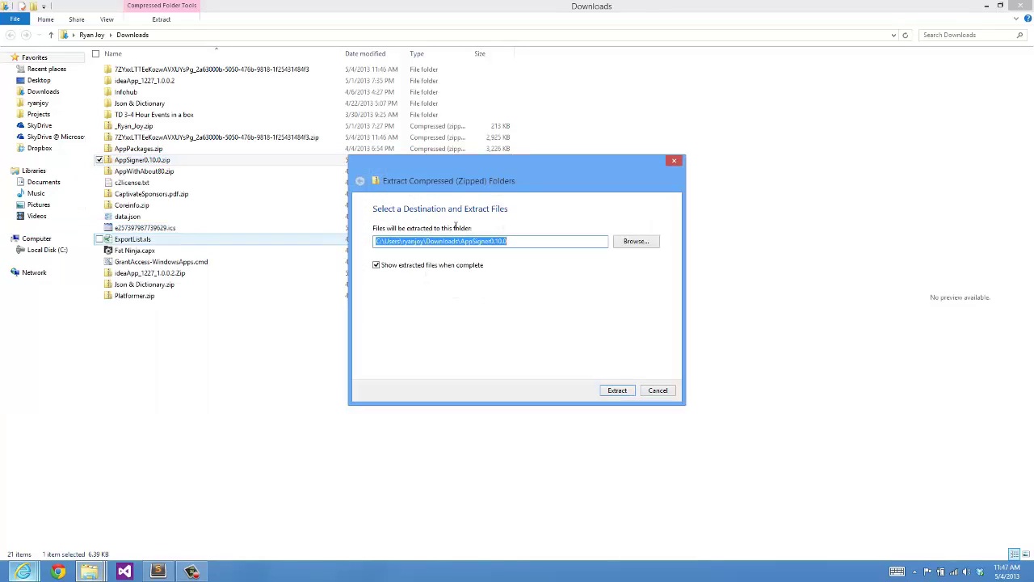
{"action": "left_click", "coordinate": [618, 391]}
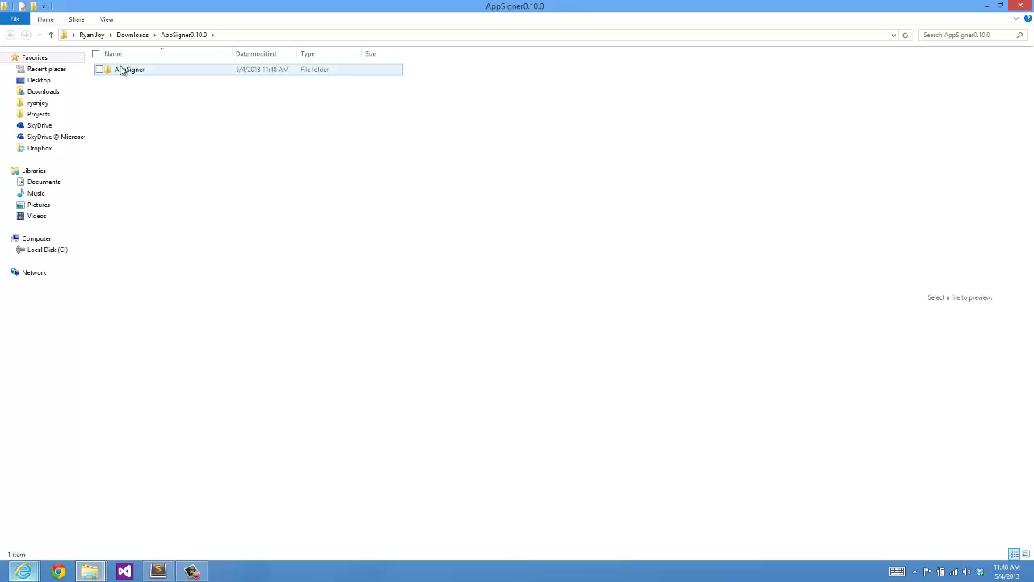
{"action": "double_click", "coordinate": [128, 71]}
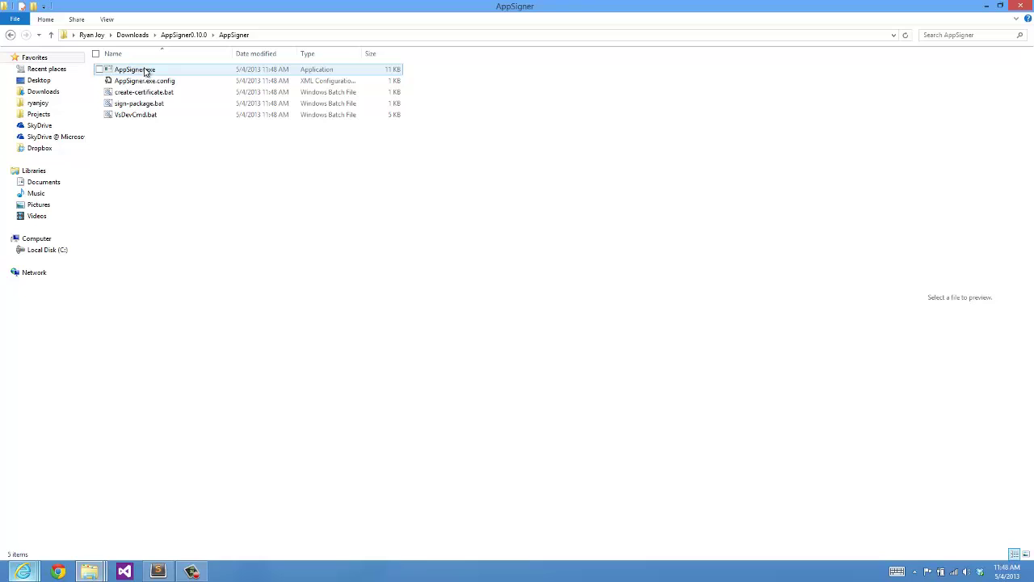
{"action": "double_click", "coordinate": [146, 71]}
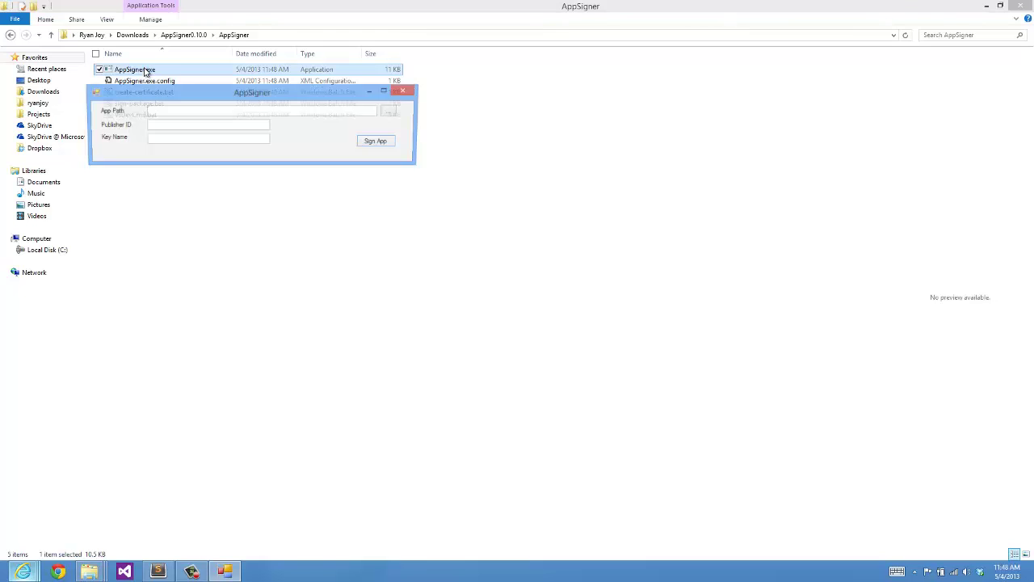
Set AppSigner's App Path to CannonFodder_1.0.0.0_AnyCPU.appx in the Downloads Test folder
{"action": "left_click", "coordinate": [383, 112]}
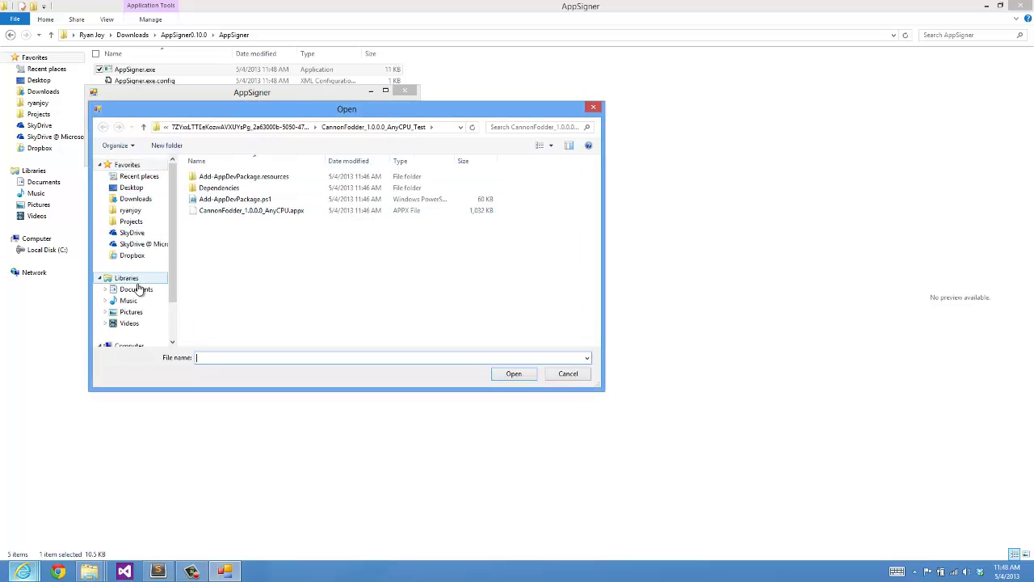
{"action": "left_click", "coordinate": [135, 199]}
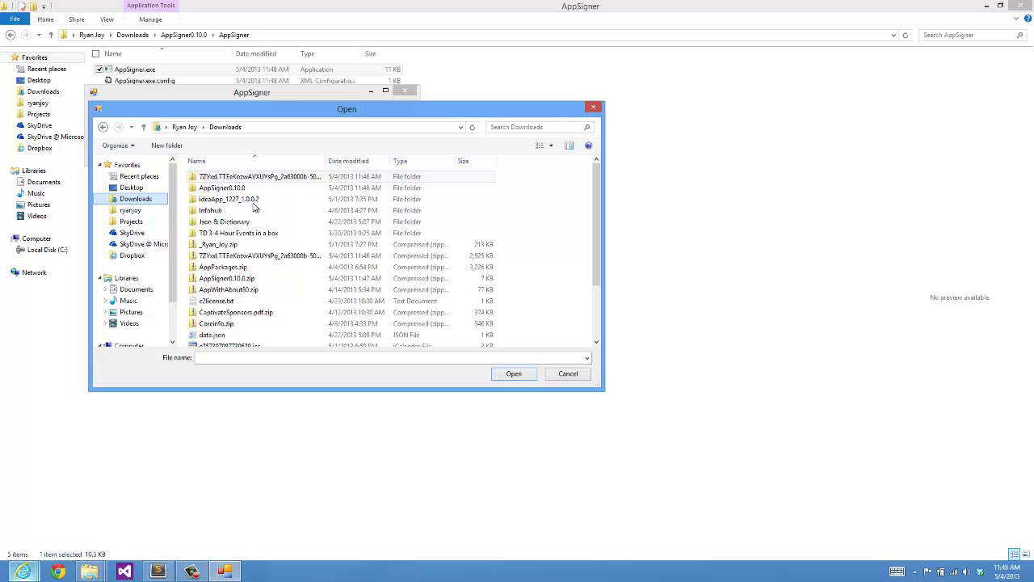
{"action": "double_click", "coordinate": [279, 177]}
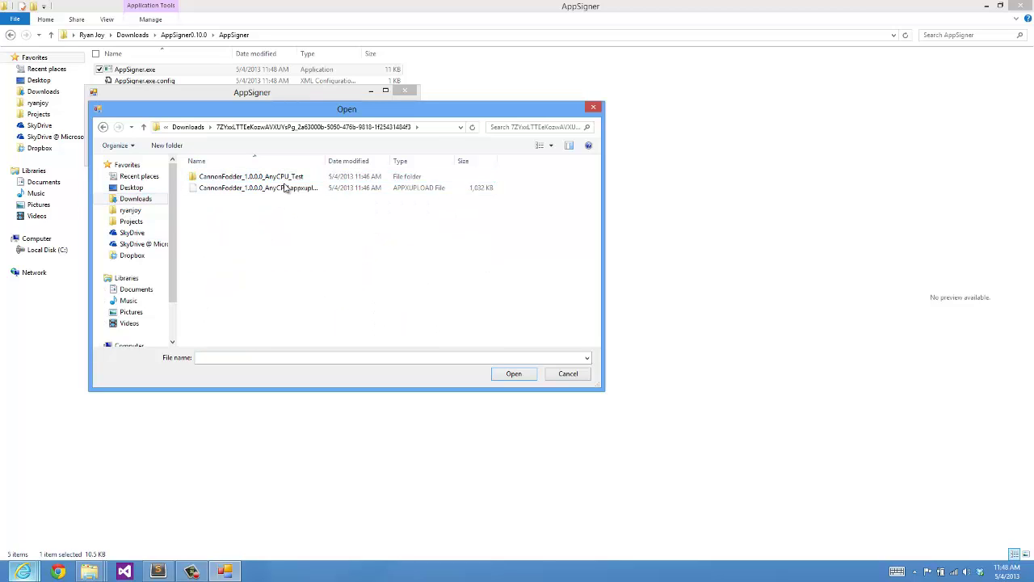
{"action": "double_click", "coordinate": [288, 177]}
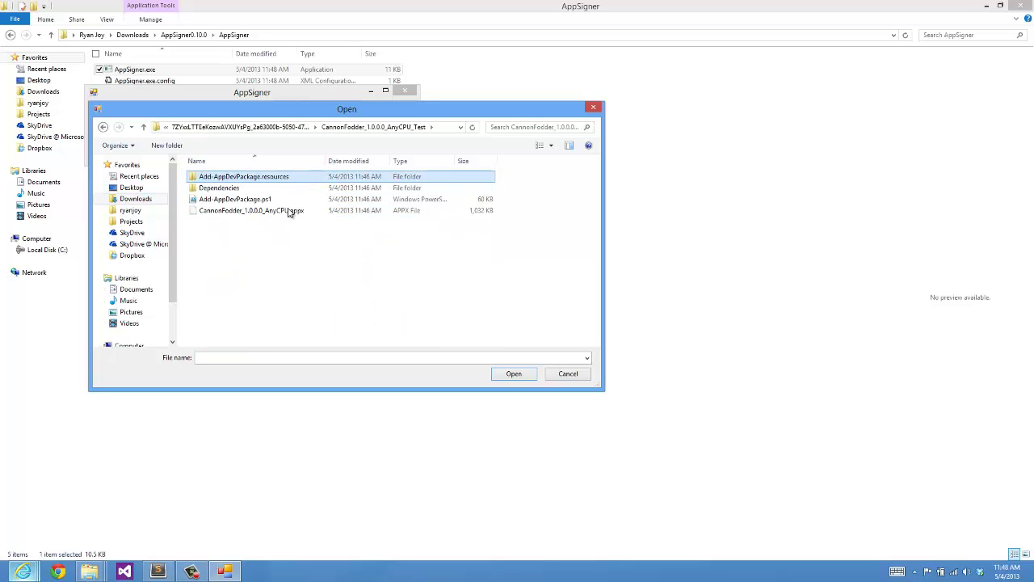
{"action": "left_click", "coordinate": [293, 212]}
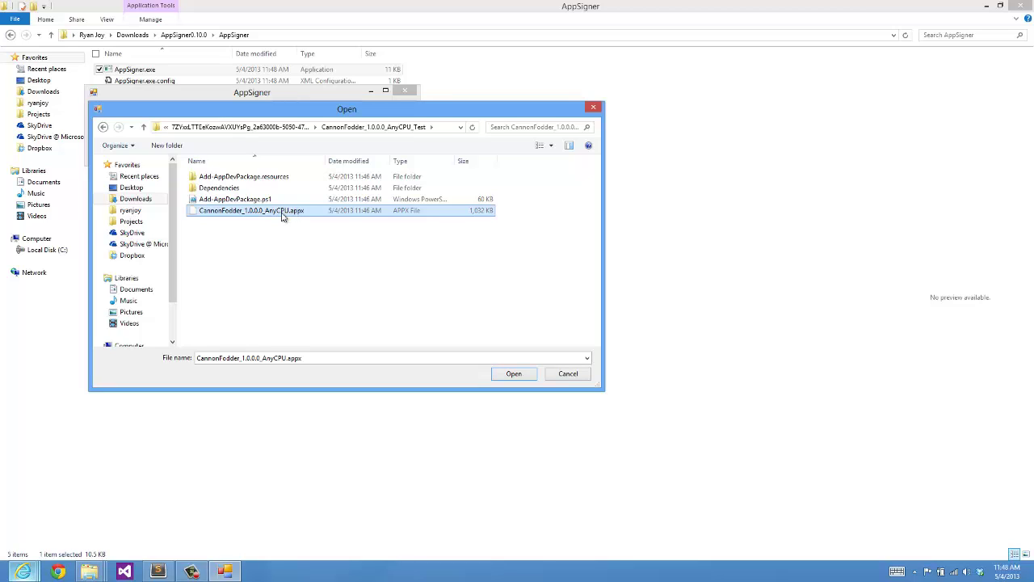
{"action": "double_click", "coordinate": [282, 214]}
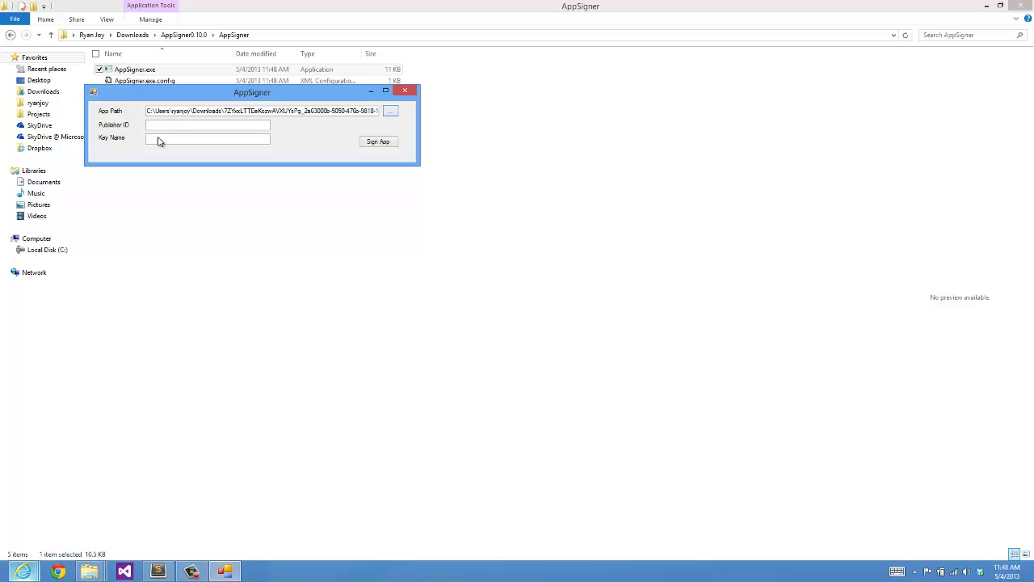
{"action": "left_click", "coordinate": [148, 124]}
{"action": "left_click", "coordinate": [24, 572]}
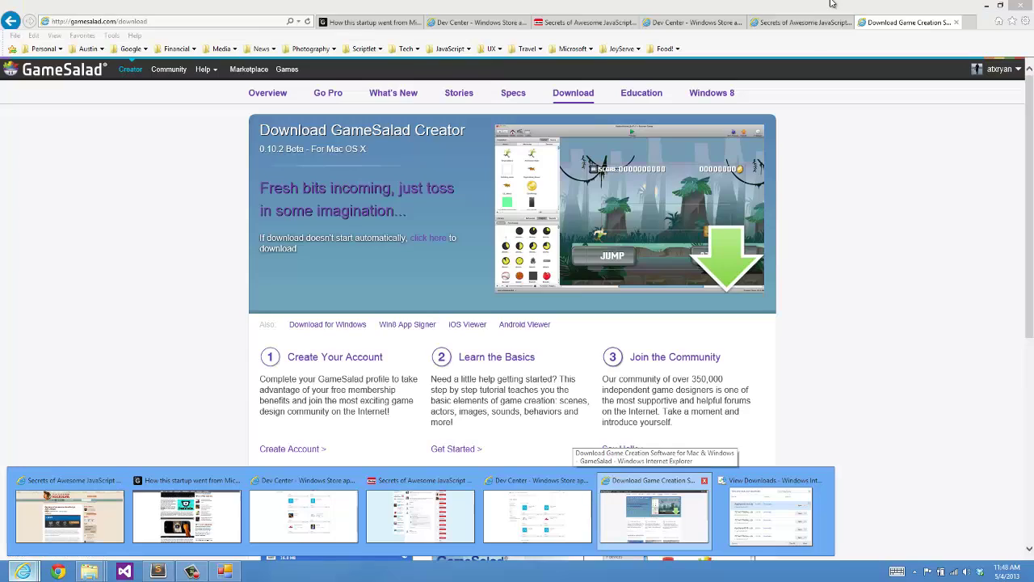
Open the game's Windows 8 settings in the GameSalad publisher and copy its Publisher ID
{"action": "left_click", "coordinate": [665, 524]}
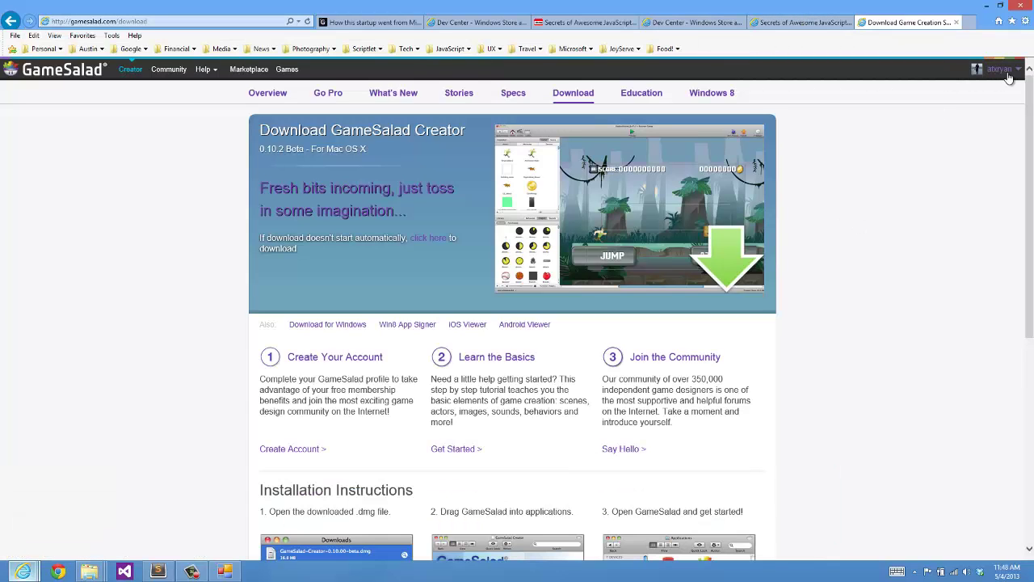
{"action": "right_click", "coordinate": [11, 22]}
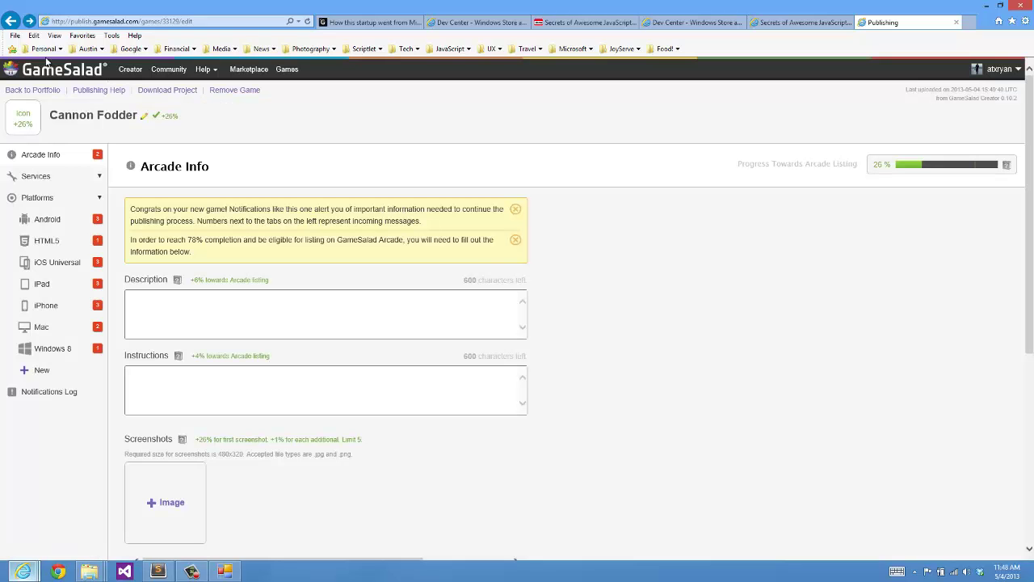
{"action": "left_click", "coordinate": [54, 349]}
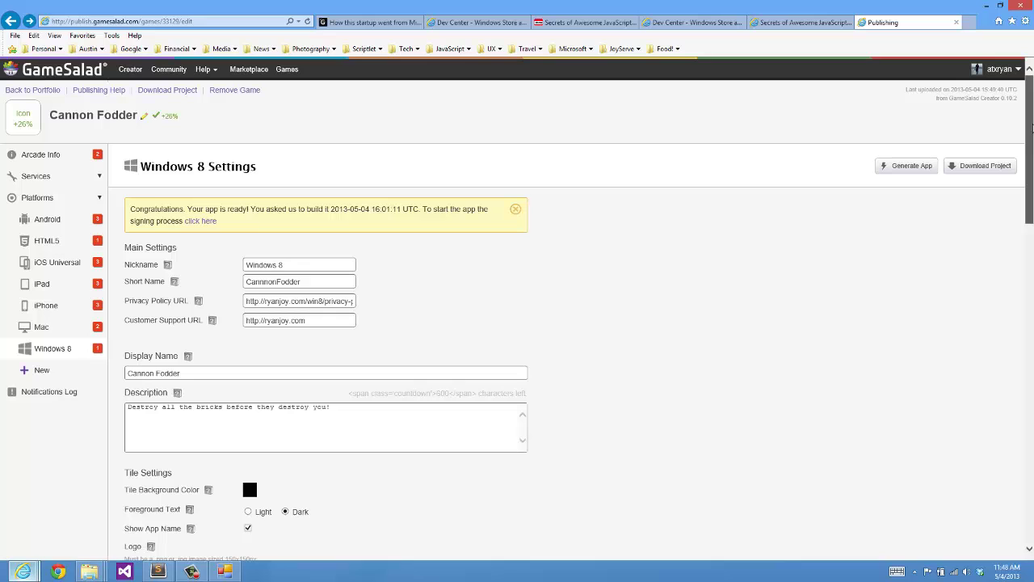
{"action": "scroll", "coordinate": [1032, 280], "scroll_direction": "down", "scroll_amount": 1}
{"action": "scroll", "coordinate": [1032, 281], "scroll_direction": "down", "scroll_amount": 10}
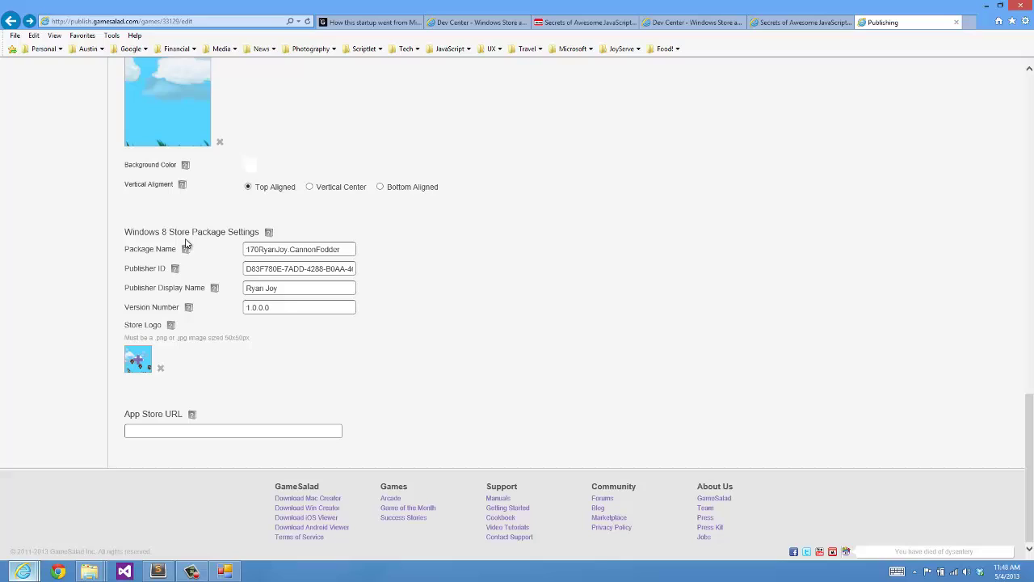
{"action": "triple_click", "coordinate": [305, 269]}
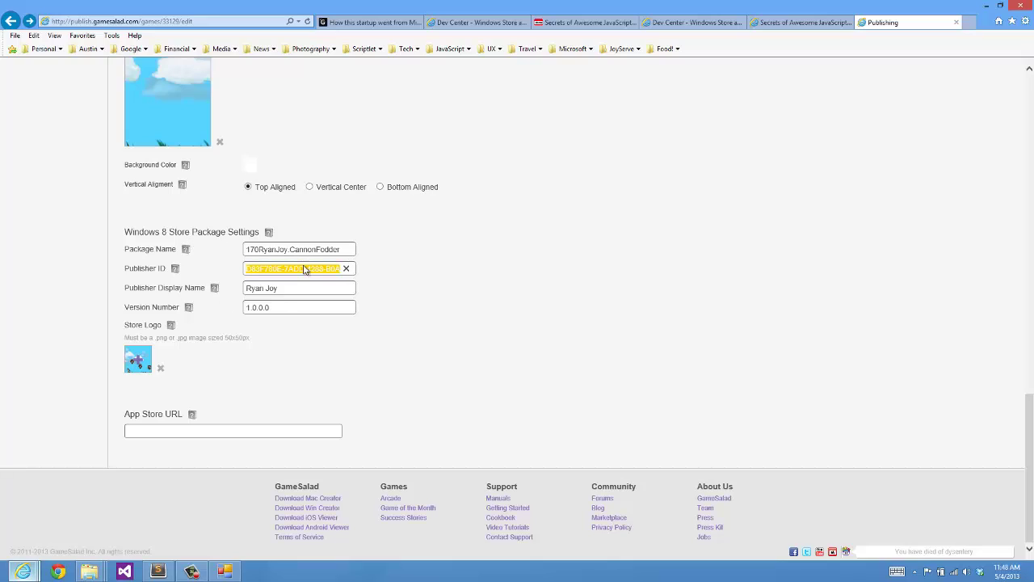
Paste the Publisher ID into AppSigner and enter CannonFodder as the Key Name
{"action": "key", "text": "alt+Tab"}
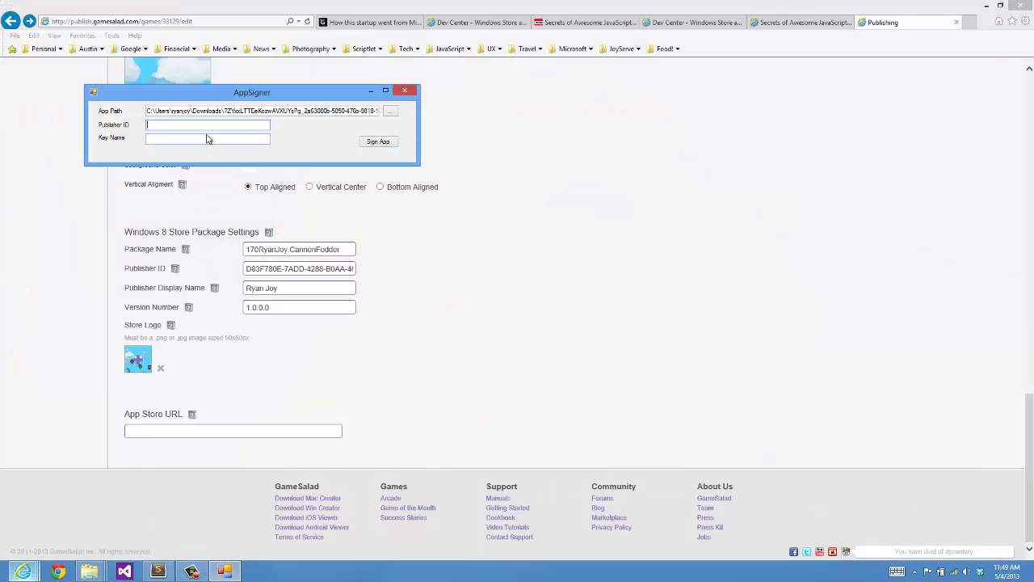
{"action": "type", "text": "D83F780E-7ADD-4288-B0AA-4634C283E838"}
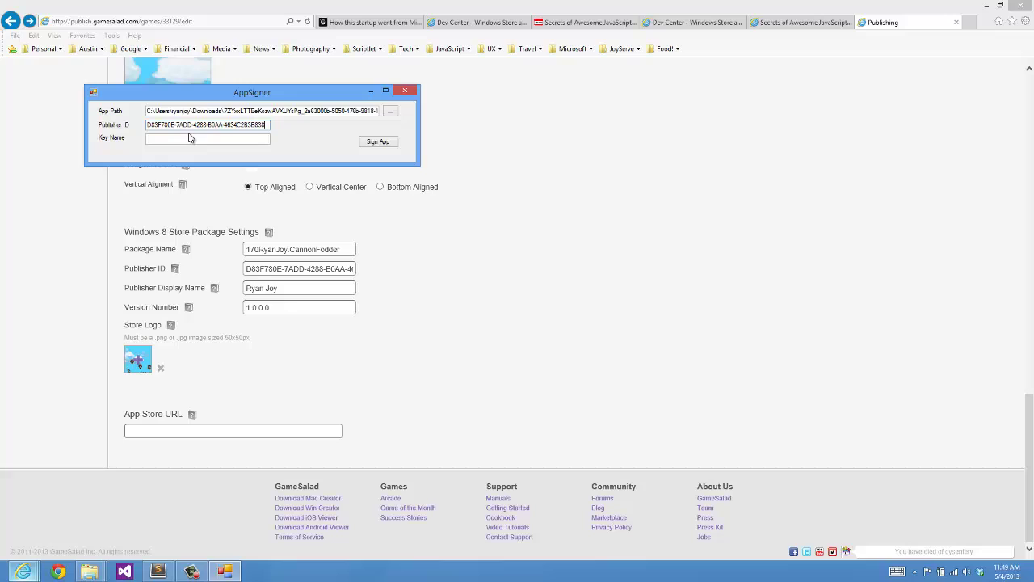
{"action": "left_click", "coordinate": [185, 139]}
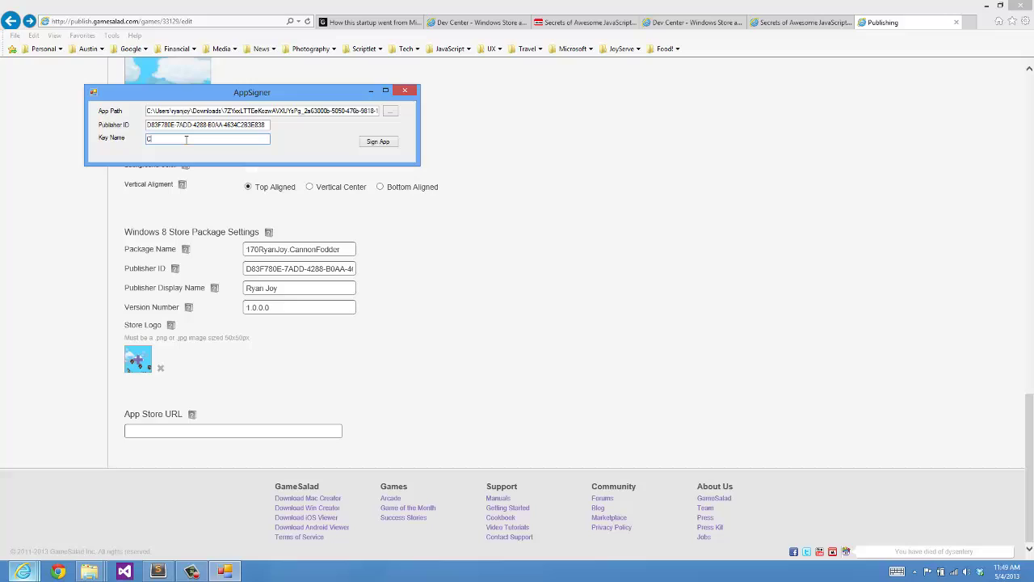
{"action": "key", "text": "BackSpace"}
{"action": "key", "text": "BackSpace"}
{"action": "type", "text": "CannonFodder"}
Sign the CannonFodder package with no private key password, running the script despite SmartScreen
{"action": "left_click", "coordinate": [387, 143]}
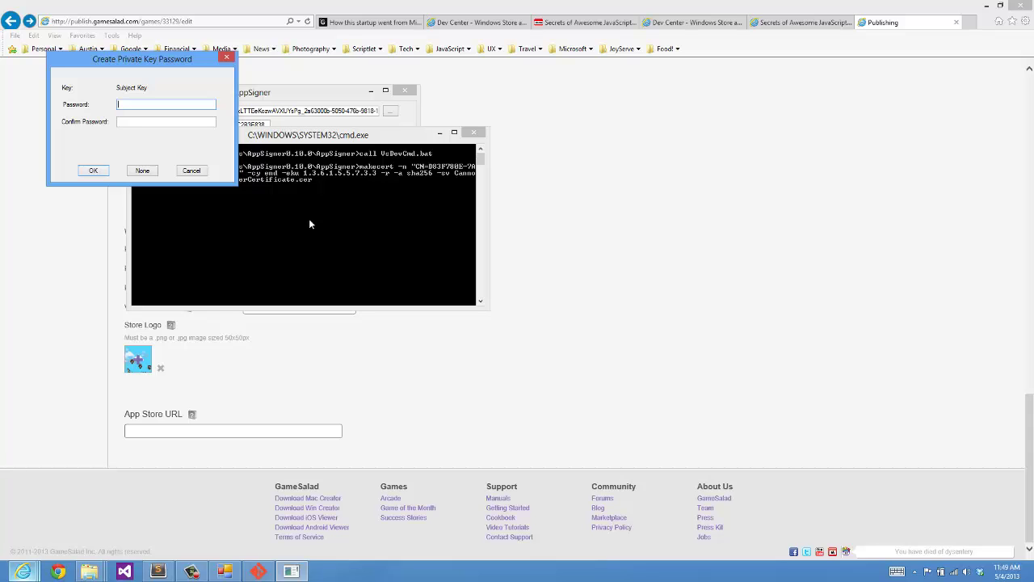
{"action": "left_click", "coordinate": [139, 172]}
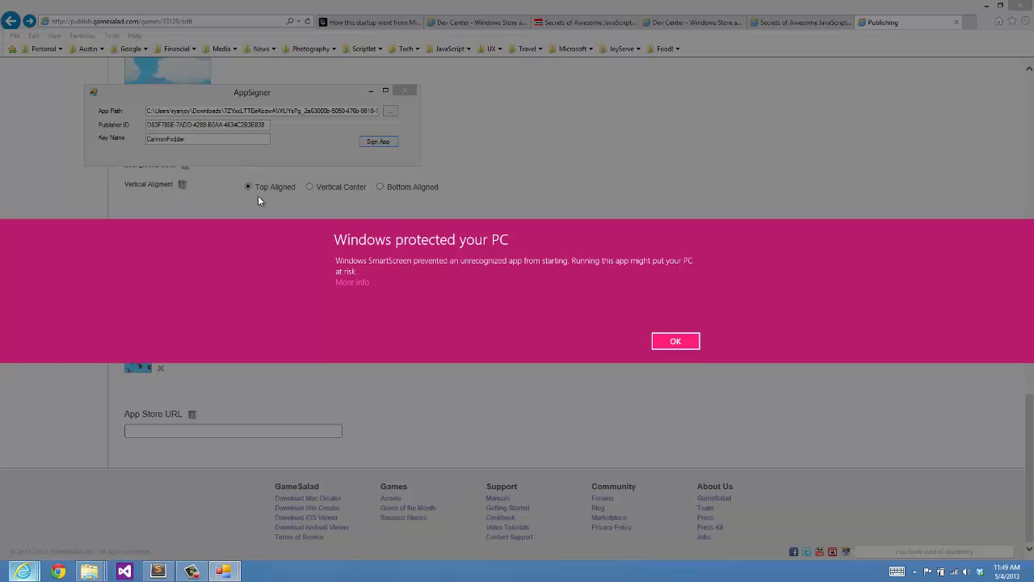
{"action": "left_click", "coordinate": [362, 281]}
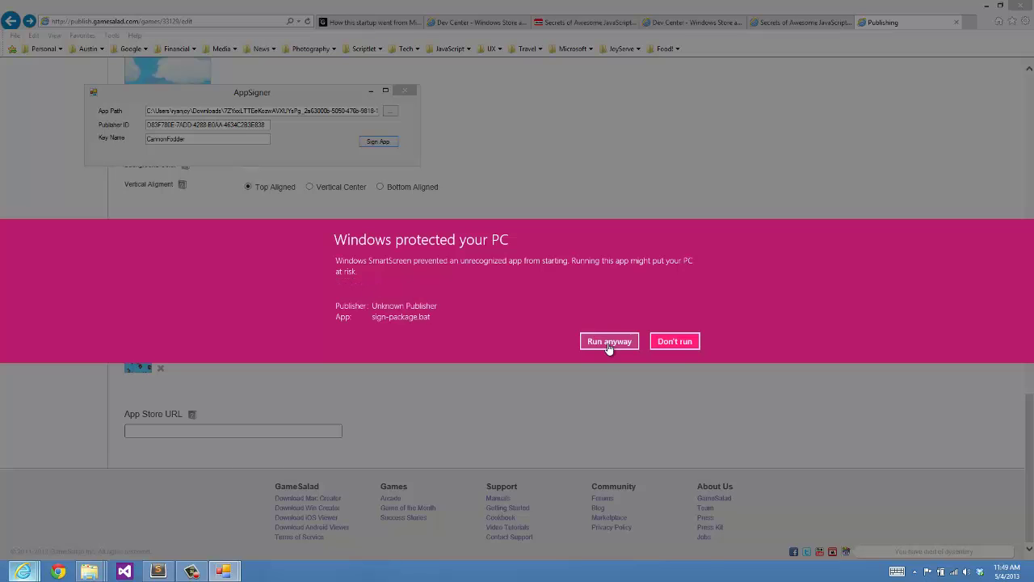
{"action": "left_click", "coordinate": [608, 341]}
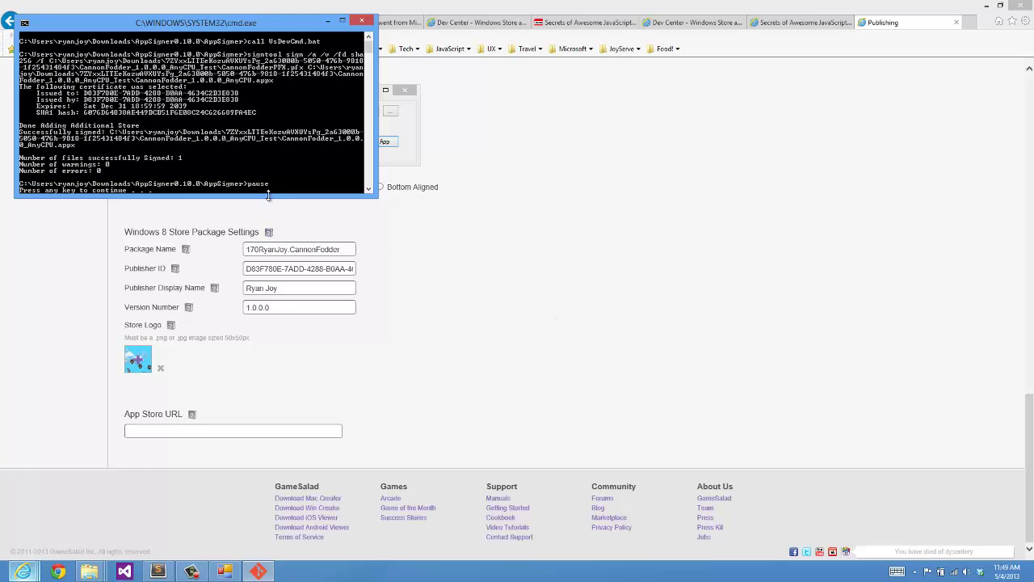
{"action": "left_click_drag", "start_coordinate": [268, 195], "coordinate": [268, 280]}
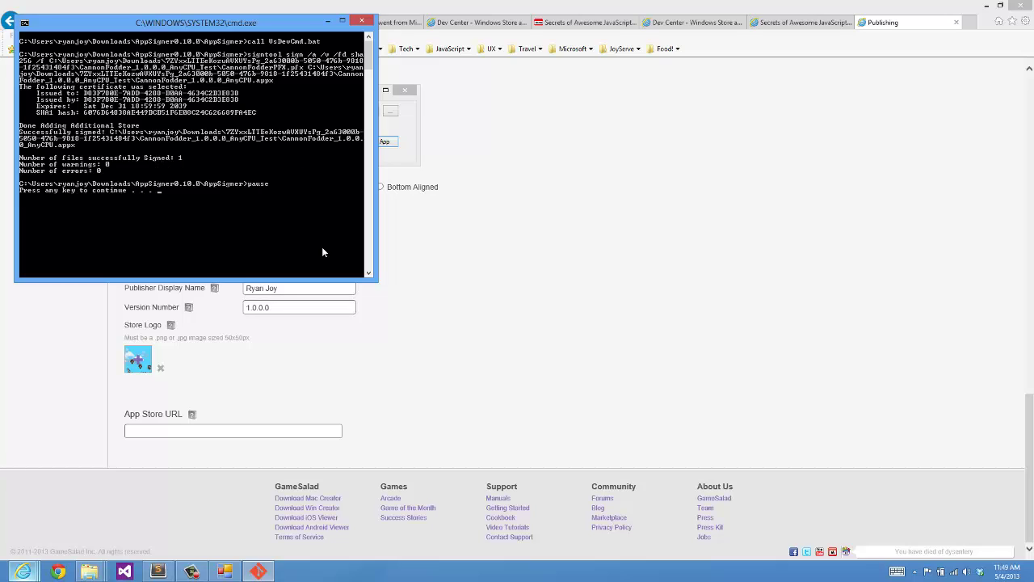
{"action": "key", "text": "Return"}
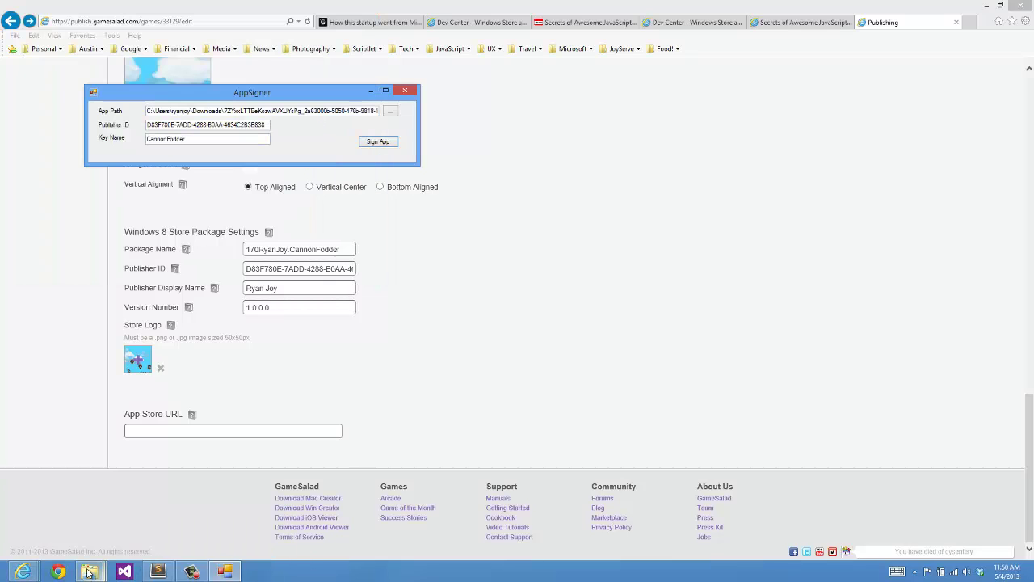
Run Add-AppDevPackage.ps1 with PowerShell from the CannonFodder_1.0.0.0_AnyCPU_Test folder
{"action": "mouse_move", "coordinate": [89, 572]}
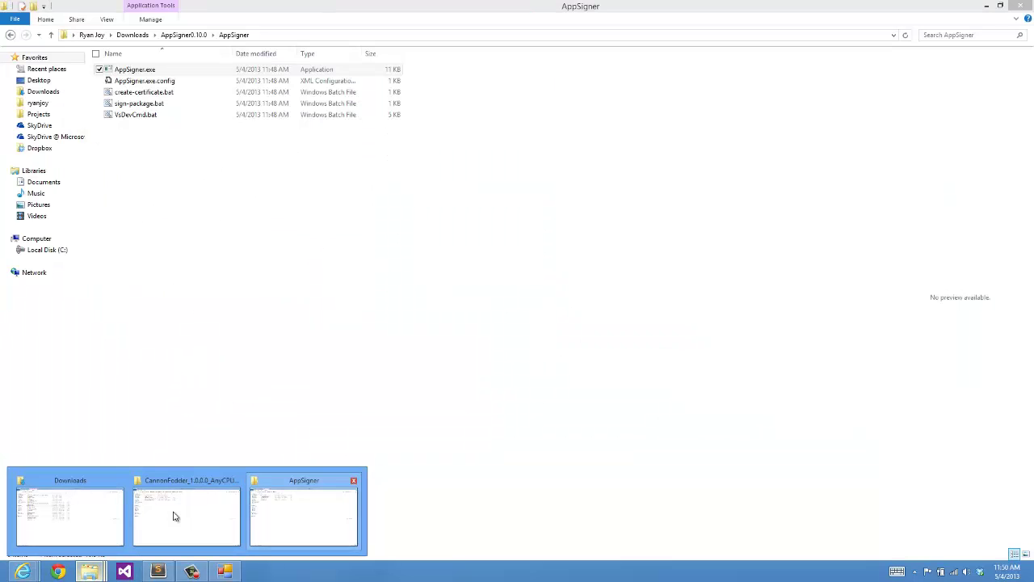
{"action": "left_click", "coordinate": [173, 512]}
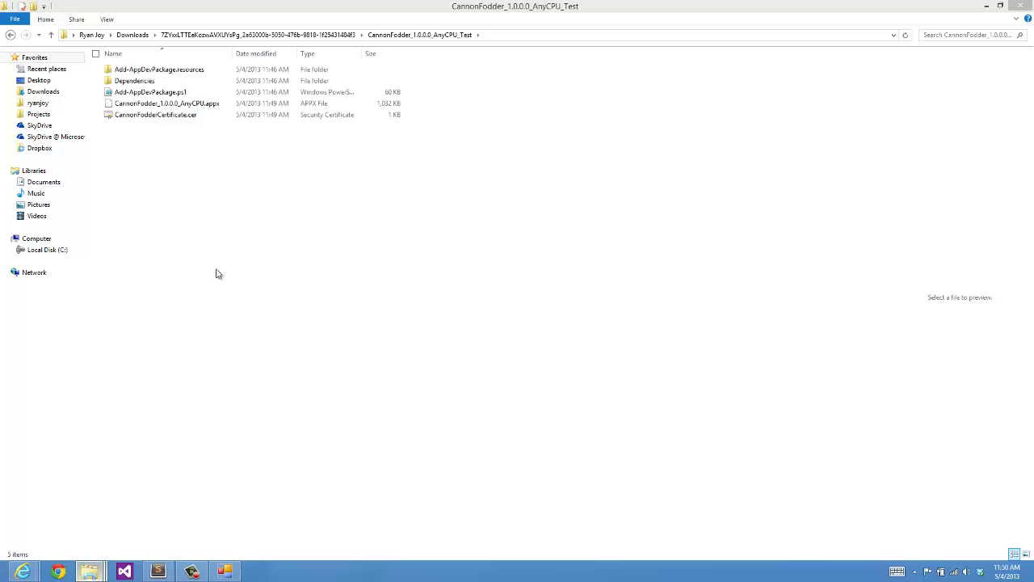
{"action": "left_click", "coordinate": [154, 118]}
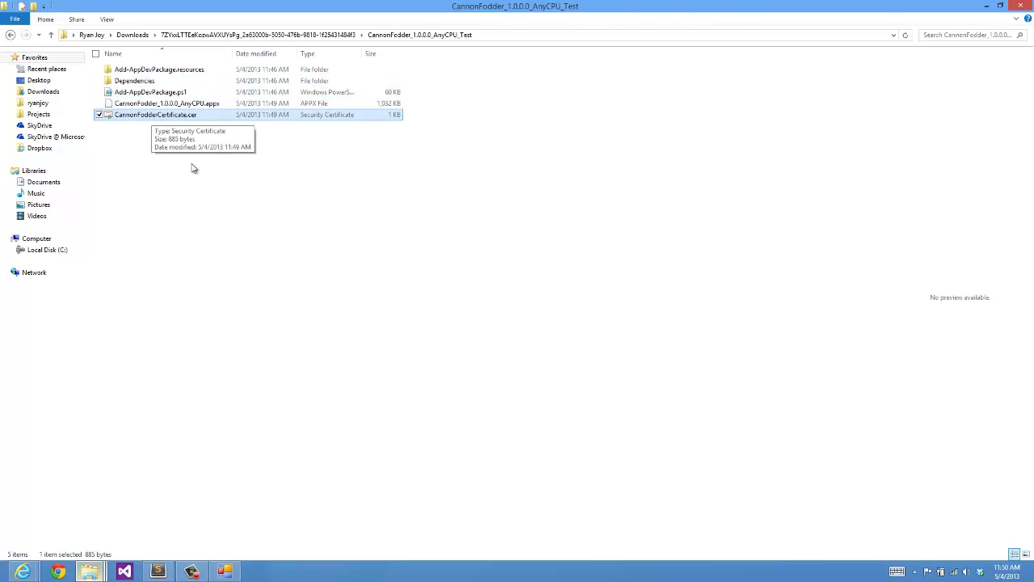
{"action": "left_click", "coordinate": [194, 166]}
{"action": "left_click", "coordinate": [172, 94]}
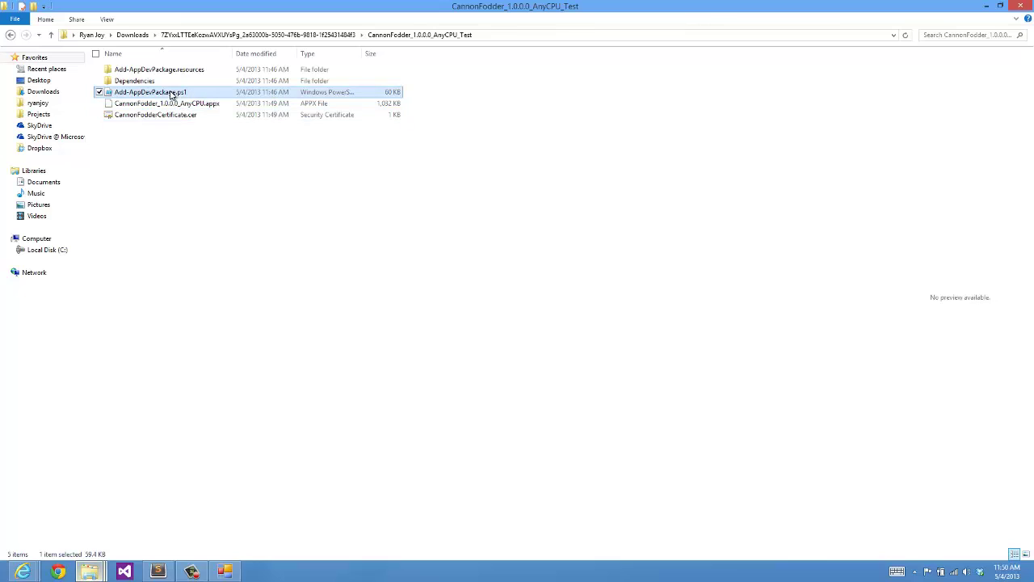
{"action": "right_click", "coordinate": [179, 95]}
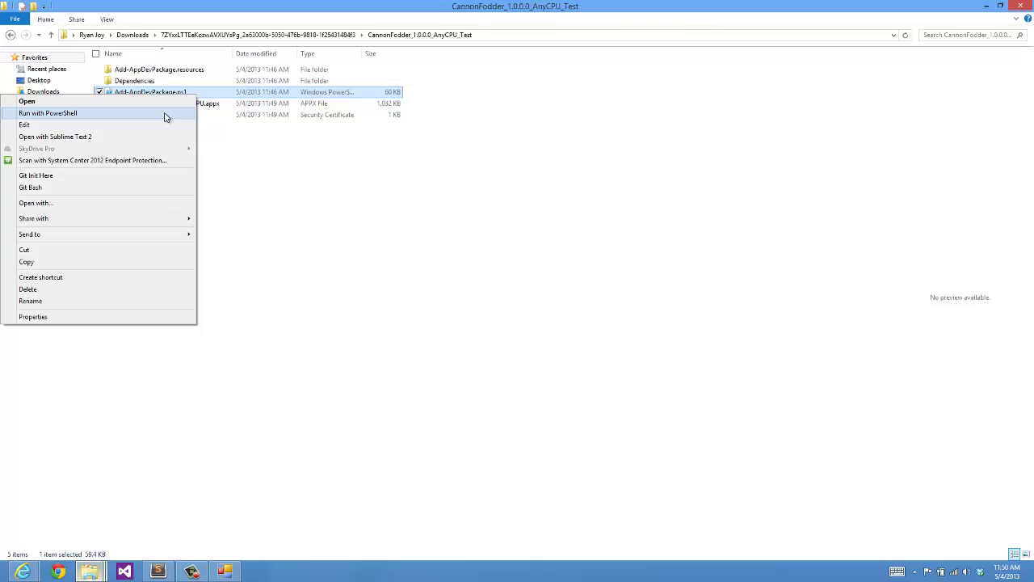
{"action": "left_click", "coordinate": [166, 116]}
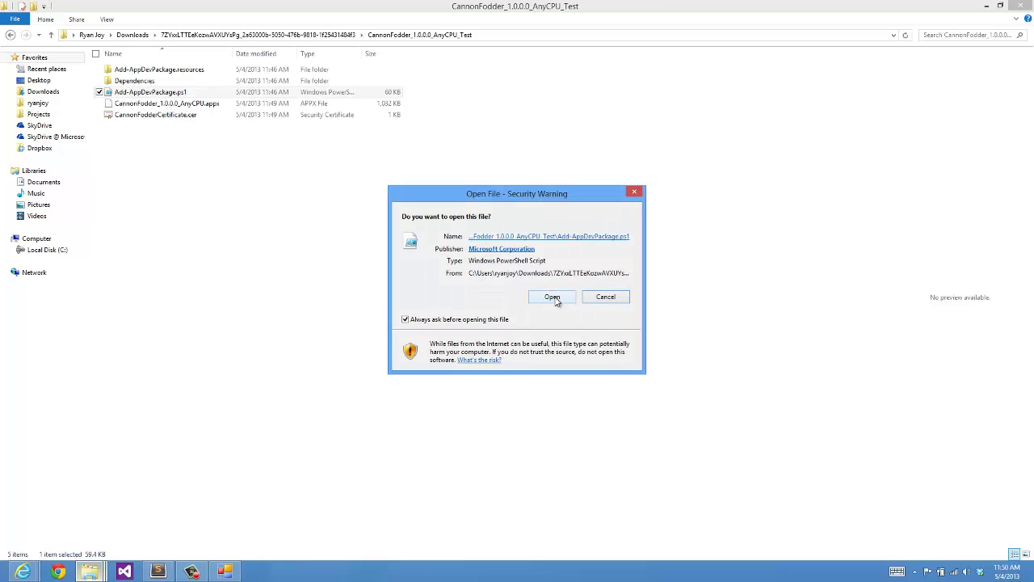
Allow the install script to open and choose R to run it once
{"action": "left_click", "coordinate": [555, 298]}
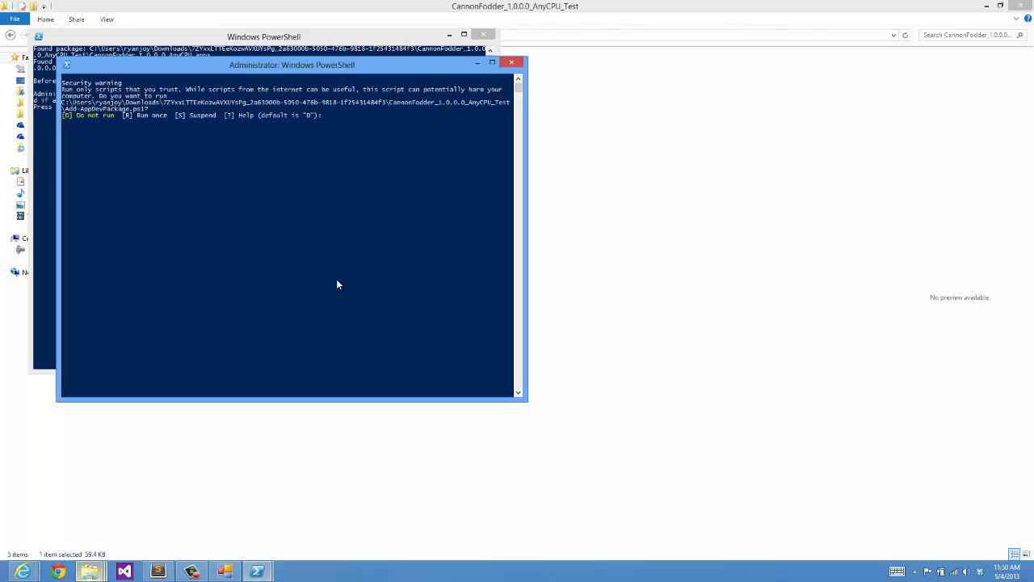
{"action": "left_click", "coordinate": [353, 149]}
{"action": "type", "text": "R"}
{"action": "key", "text": "Return"}
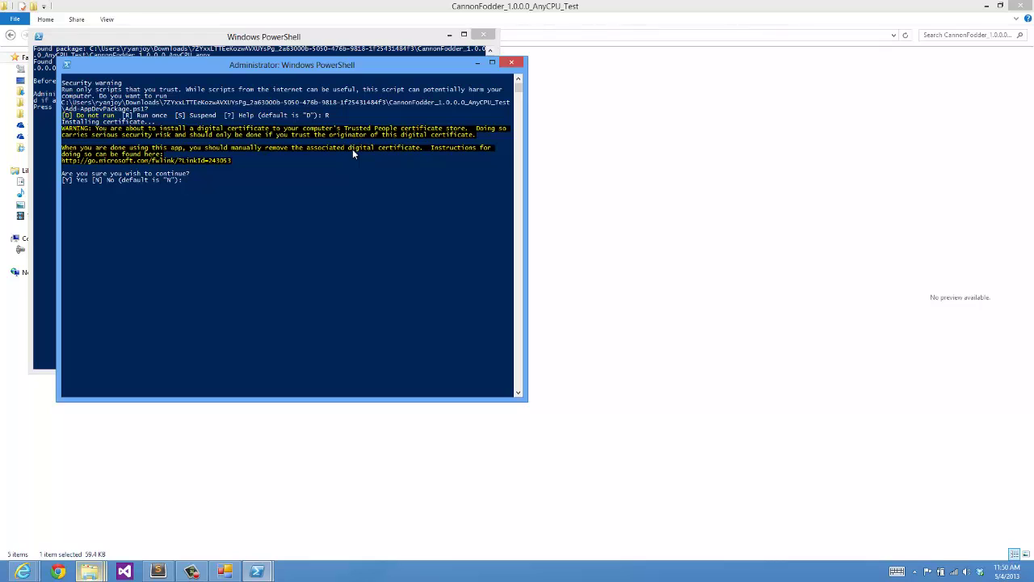
Answer Y to add the signing certificate, finish the package install, and close PowerShell
{"action": "type", "text": "Y"}
{"action": "key", "text": "Return"}
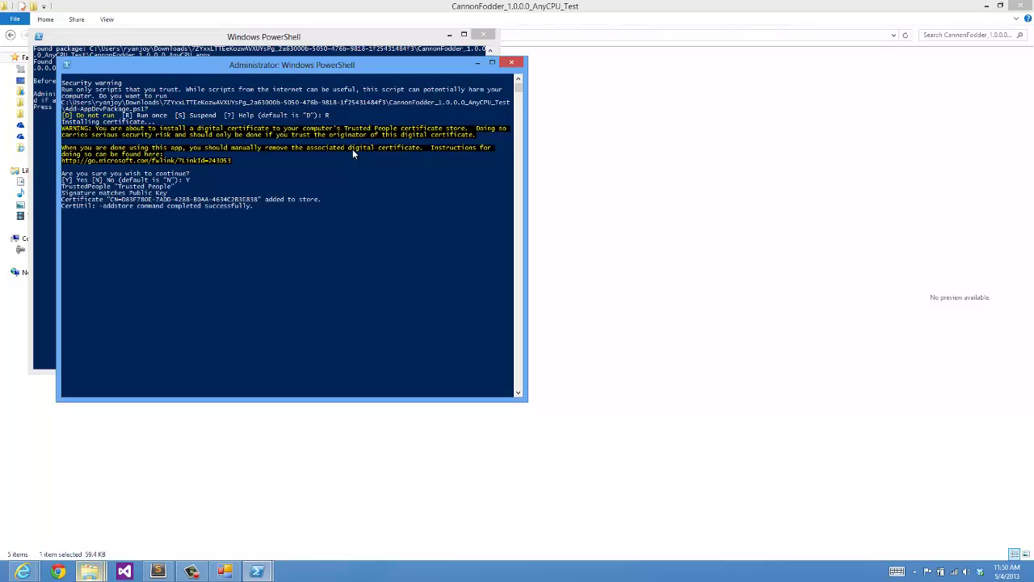
{"action": "key", "text": "Return"}
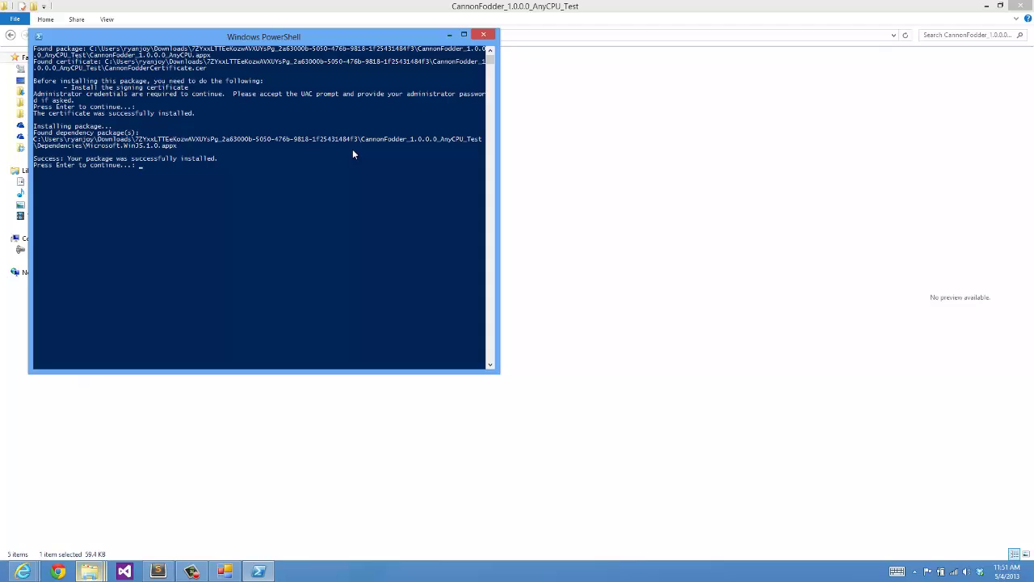
{"action": "key", "text": "Return"}
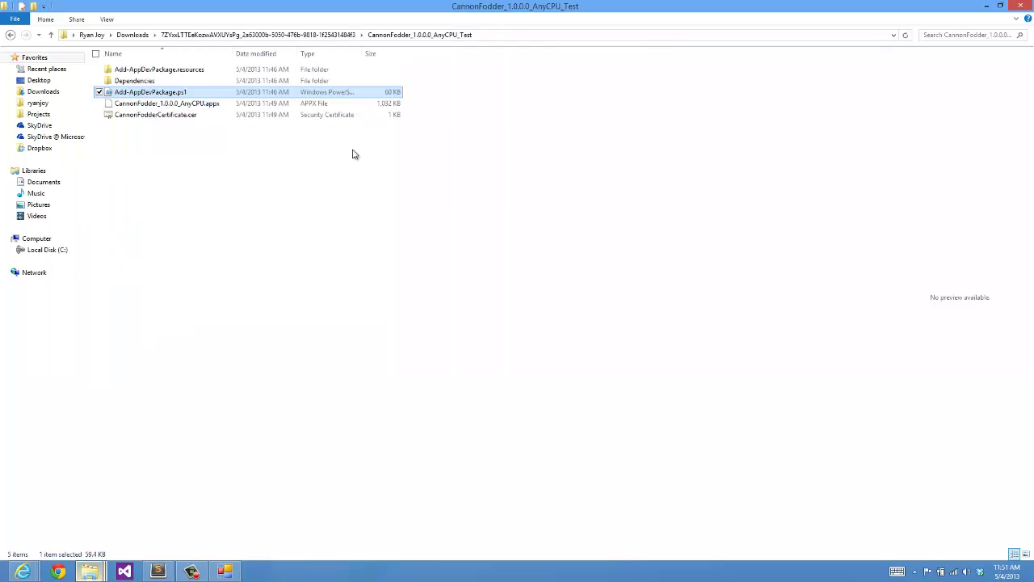
{"action": "key", "text": "super"}
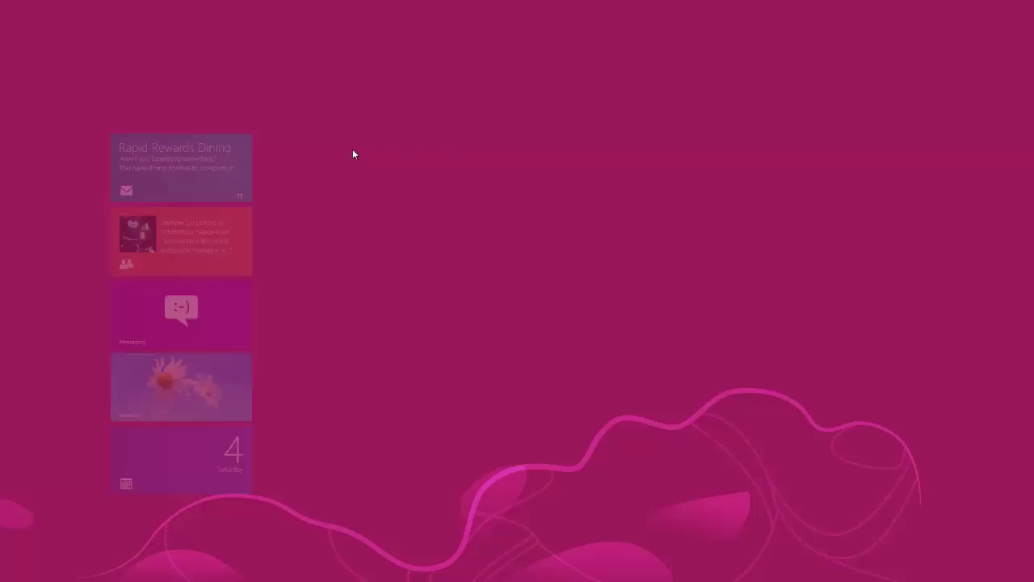
{"action": "scroll", "coordinate": [352, 154], "scroll_direction": "down", "scroll_amount": 10}
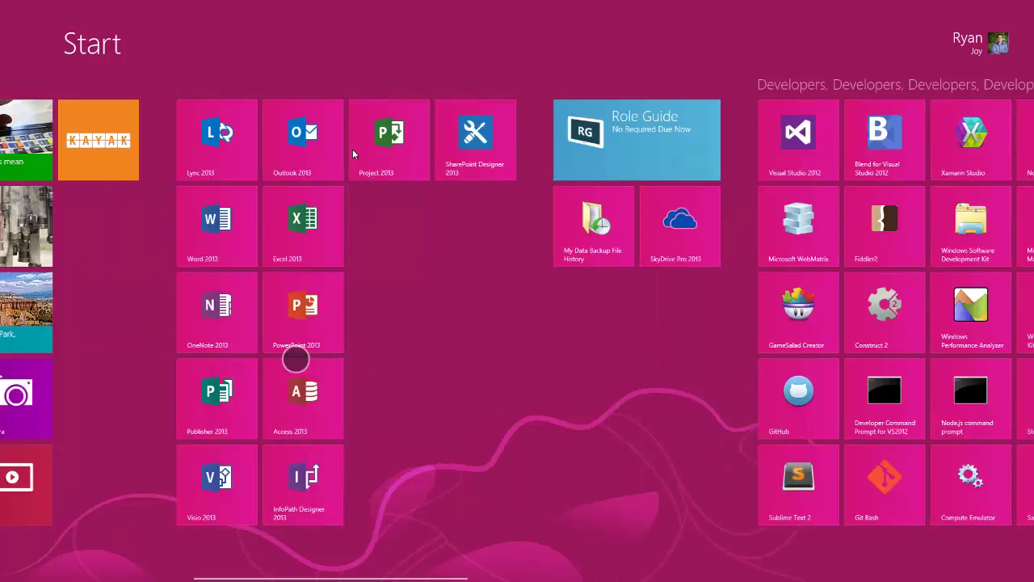
{"action": "scroll", "coordinate": [352, 154], "scroll_direction": "down", "scroll_amount": 10}
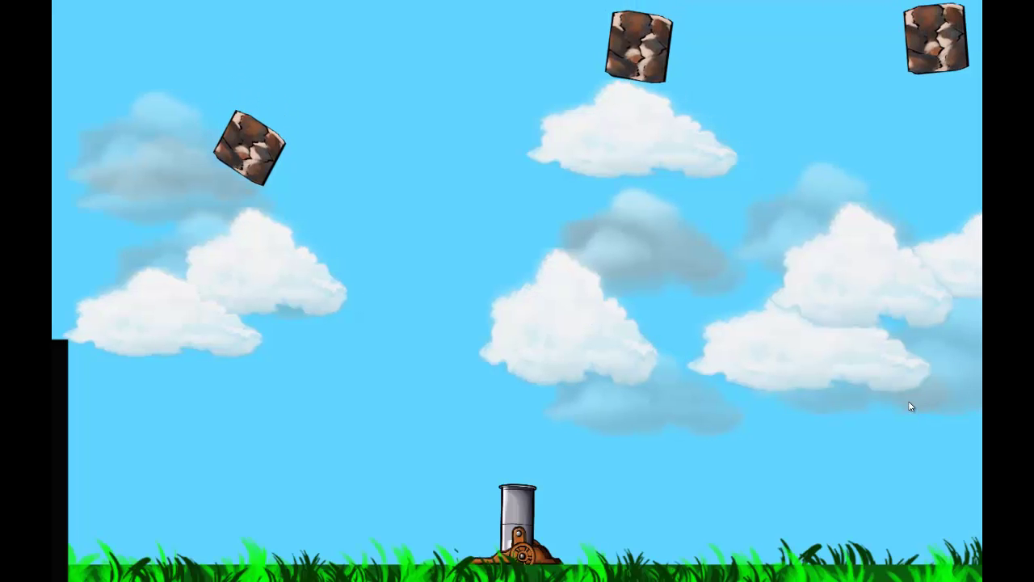
{"action": "left_click_drag", "start_coordinate": [611, 5], "coordinate": [595, 439]}
{"action": "left_click_drag", "start_coordinate": [596, 49], "coordinate": [577, 558]}
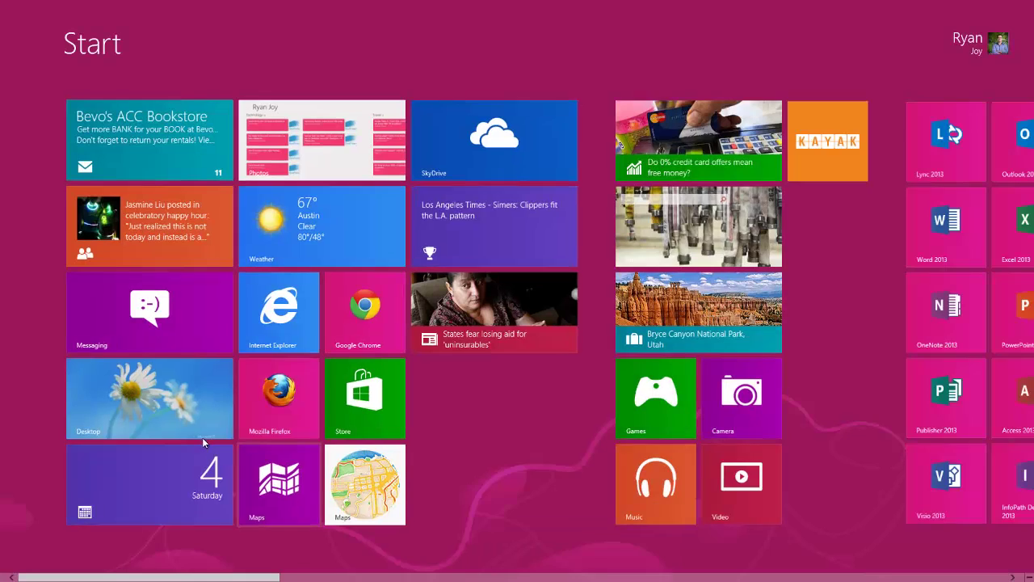
{"action": "left_click", "coordinate": [189, 422]}
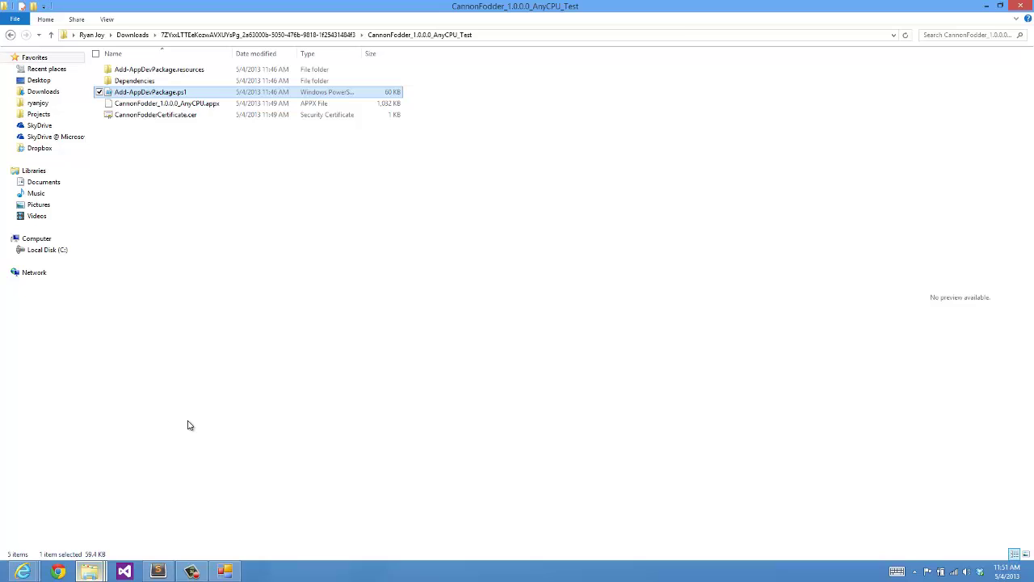
Search the Start screen for 'windows app cert' and launch the Windows App Cert Kit
{"action": "left_click", "coordinate": [254, 226]}
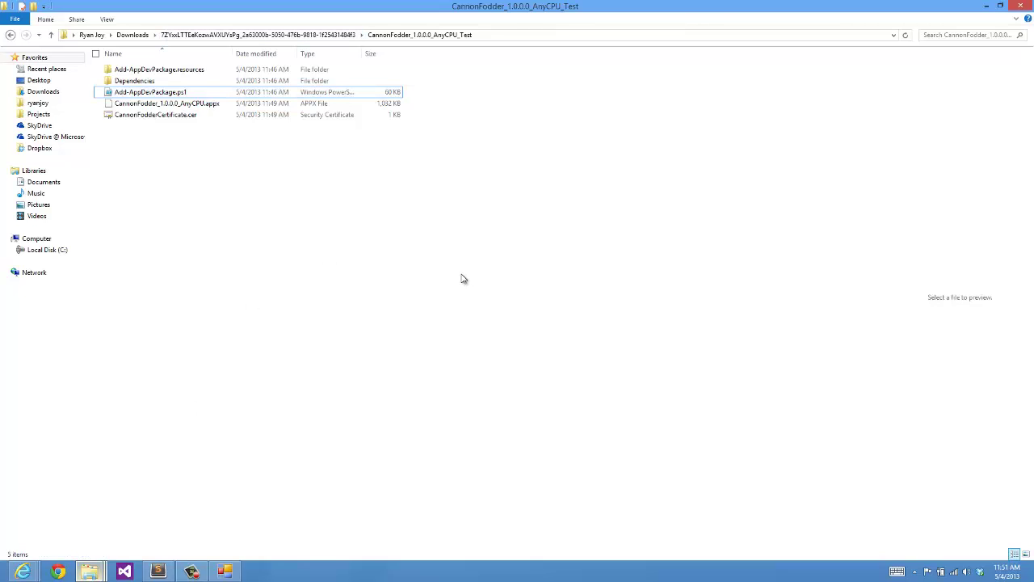
{"action": "key", "text": "super"}
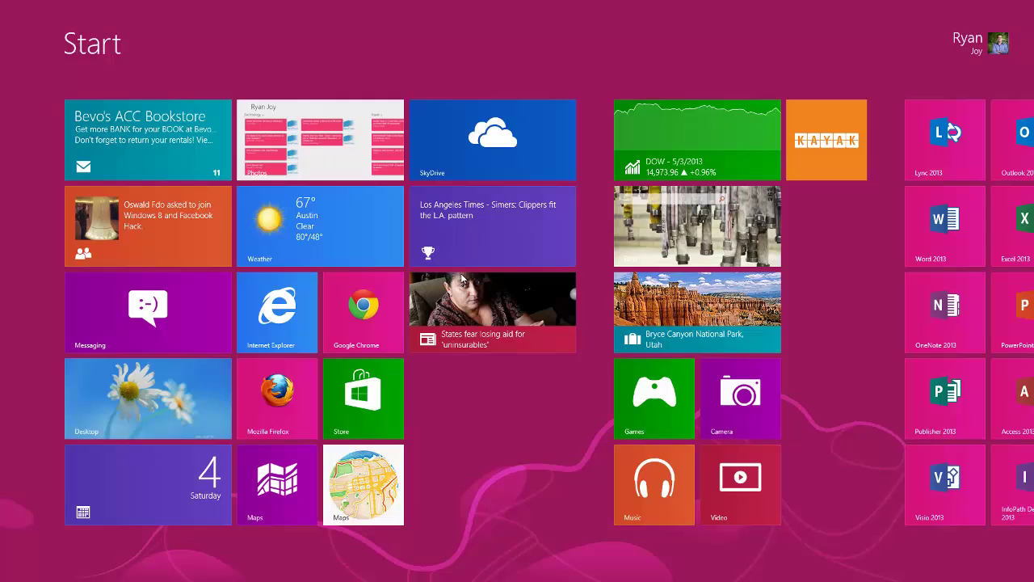
{"action": "type", "text": "windows"}
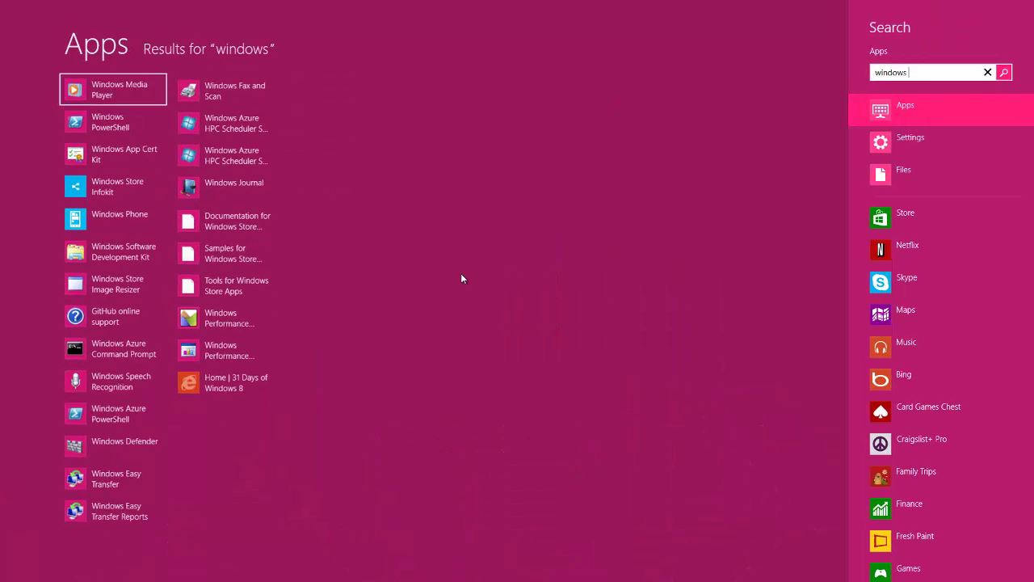
{"action": "type", "text": " app cert"}
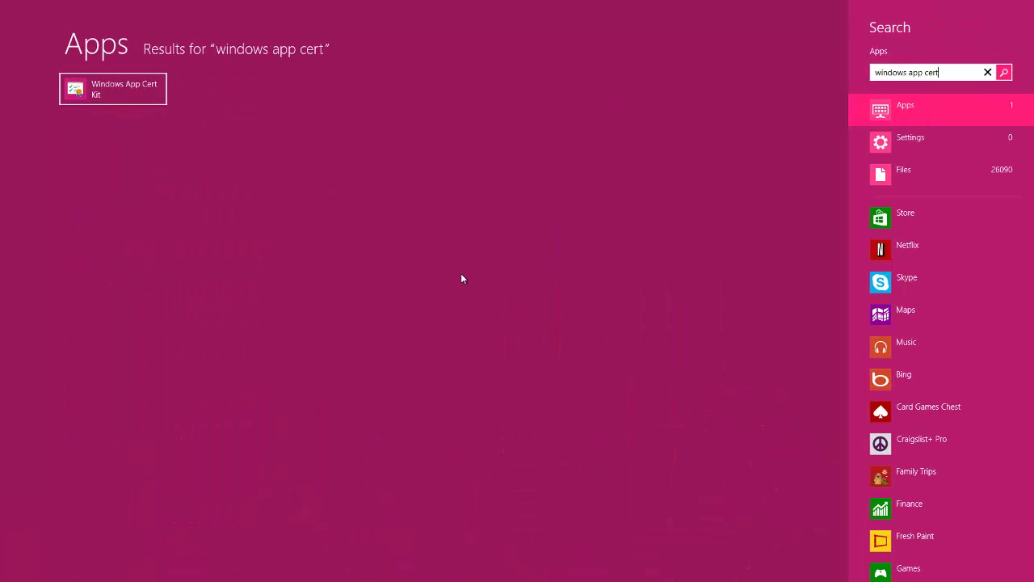
{"action": "left_click", "coordinate": [129, 95]}
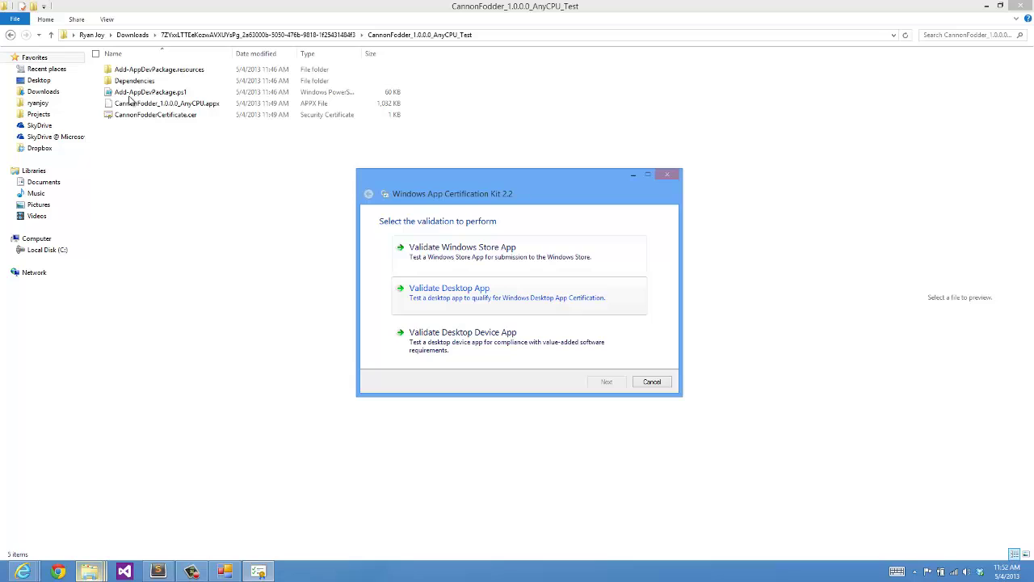
Run Windows Store App validation on the newly sideloaded Cannon Fodder entry, closing the kit once tests finish
{"action": "left_click", "coordinate": [515, 251]}
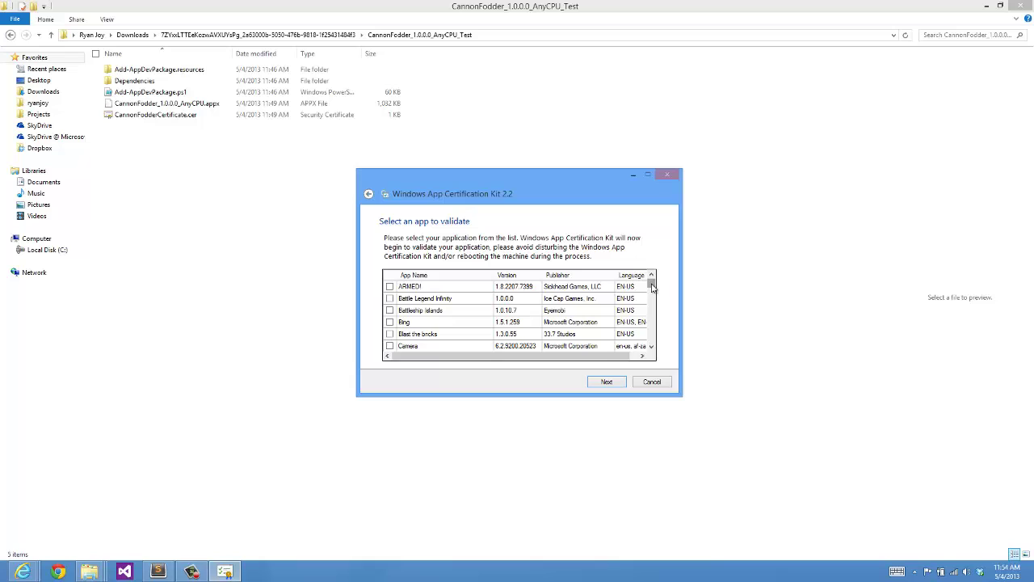
{"action": "left_click_drag", "start_coordinate": [652, 289], "coordinate": [653, 298]}
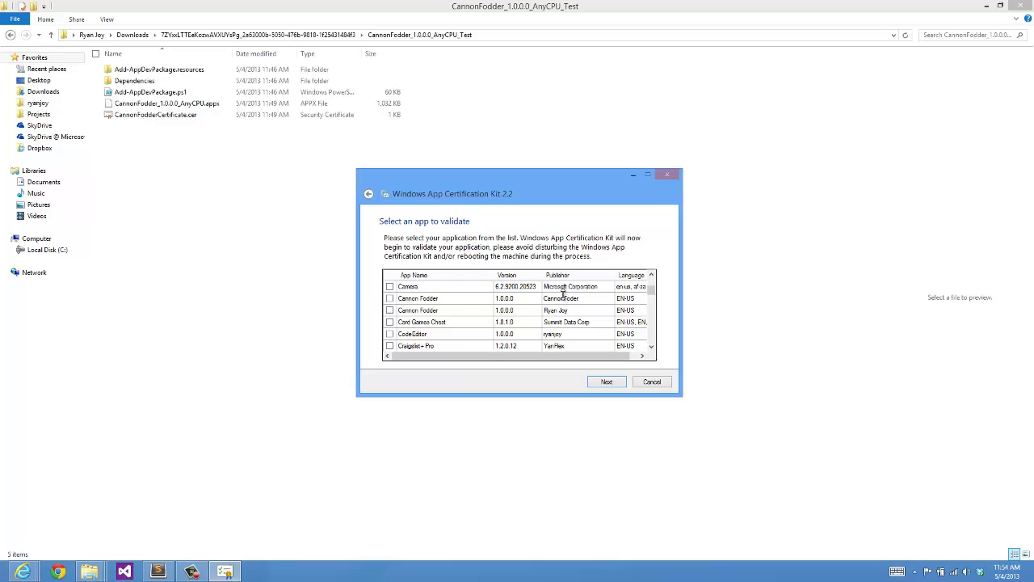
{"action": "left_click", "coordinate": [389, 310]}
{"action": "left_click", "coordinate": [628, 315]}
{"action": "left_click", "coordinate": [572, 311]}
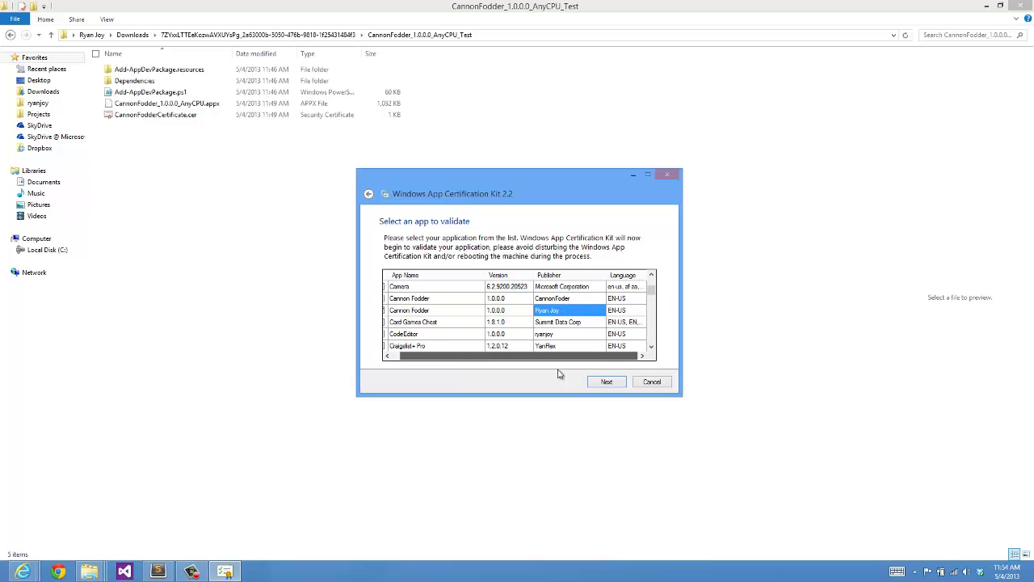
{"action": "left_click", "coordinate": [610, 384]}
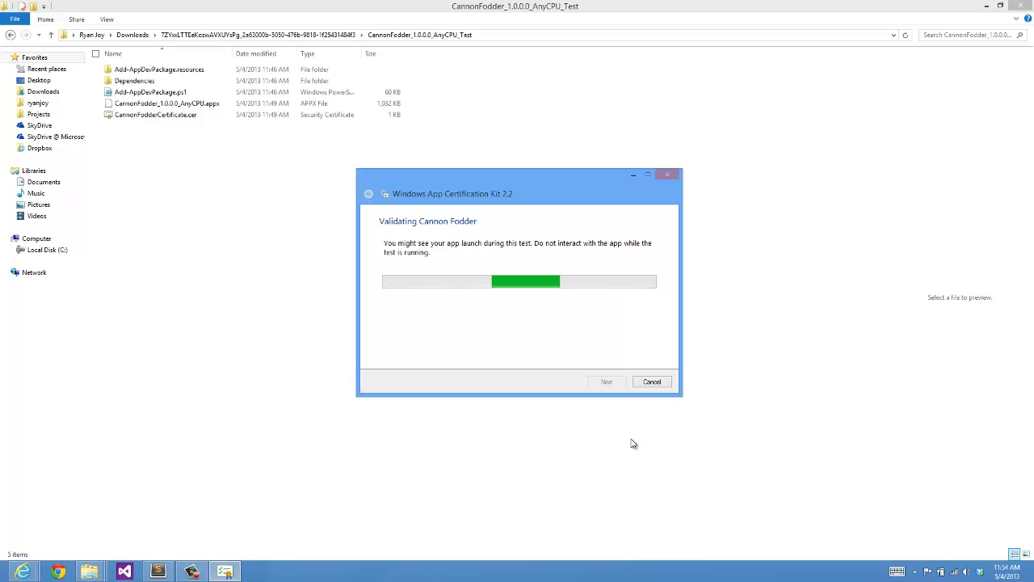
{"action": "left_click", "coordinate": [651, 383]}
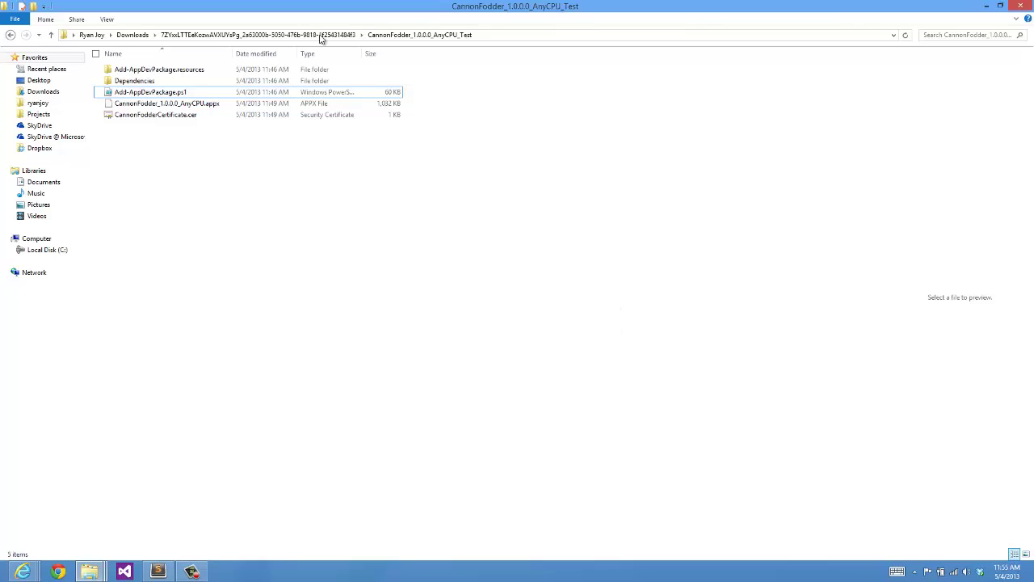
Inspect the appxupload package and the CannonFodder_1.0.0.0_AnyCPU_Test folder's certificate, then return to the GameSalad publishing page
{"action": "left_click", "coordinate": [321, 36]}
{"action": "left_click", "coordinate": [189, 83]}
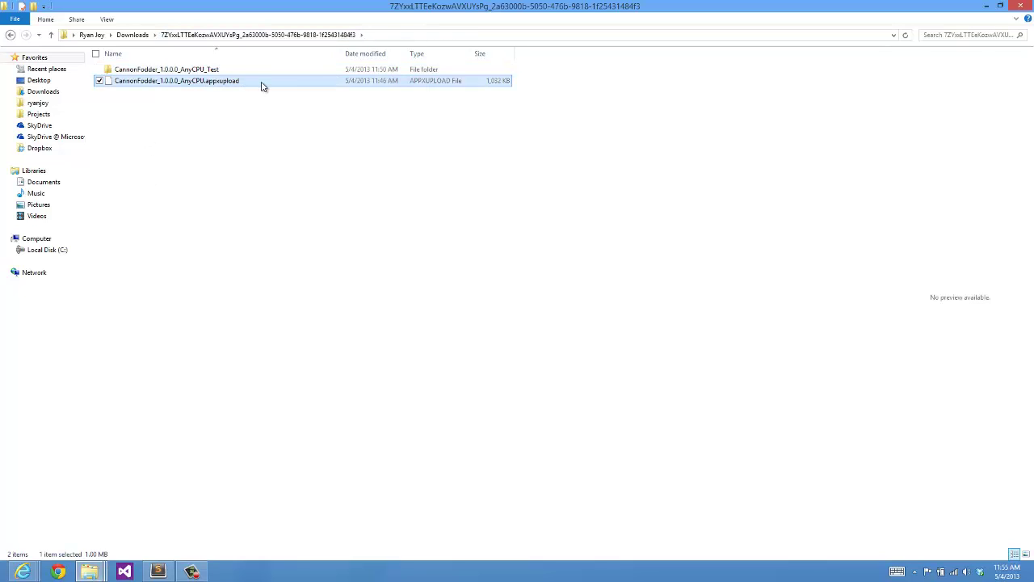
{"action": "double_click", "coordinate": [220, 71]}
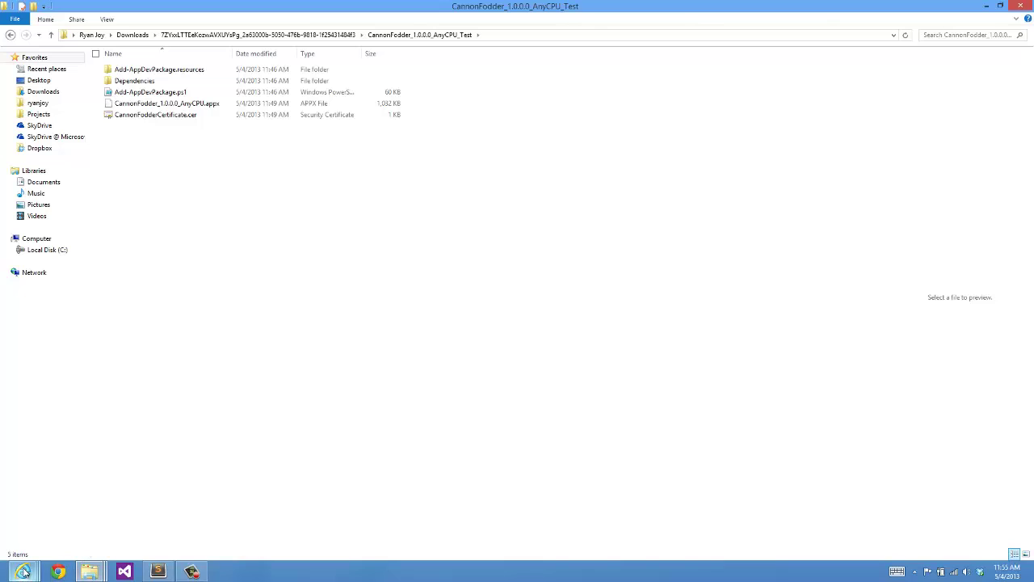
{"action": "left_click", "coordinate": [163, 114]}
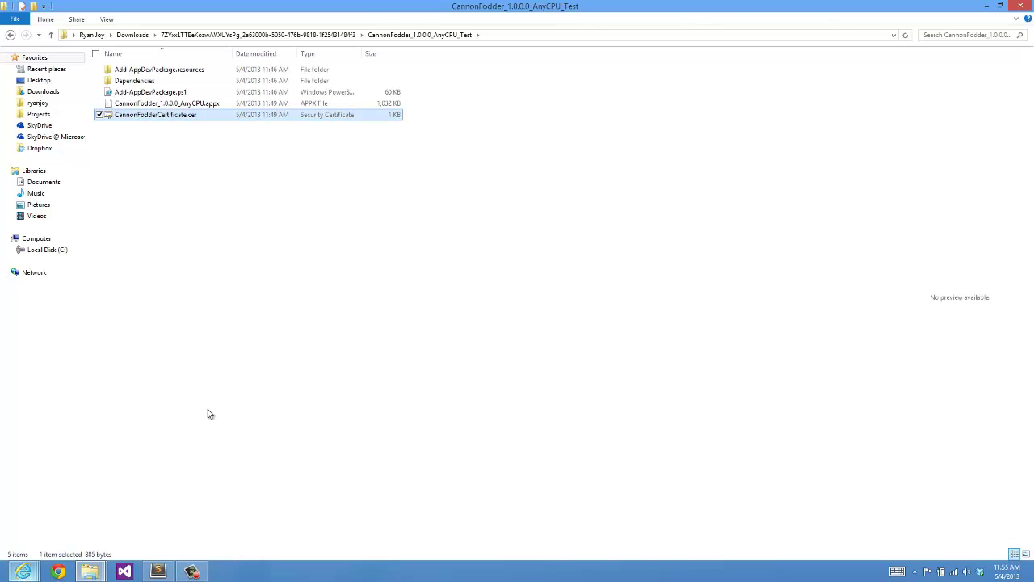
{"action": "left_click", "coordinate": [297, 495]}
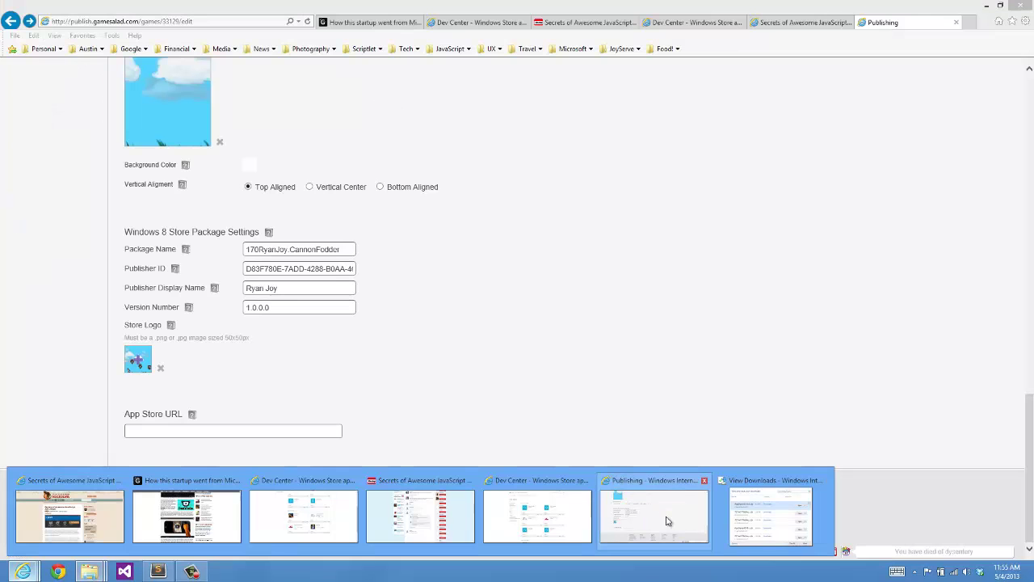
{"action": "left_click", "coordinate": [667, 521]}
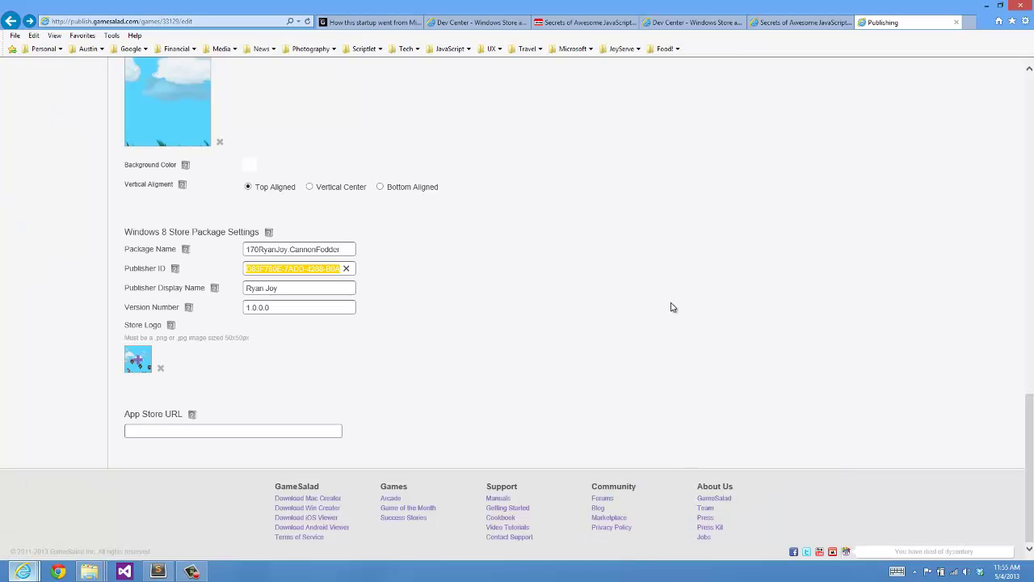
In a new tab, load the ryanjoy.com blog and open the 'Sideloading a Windows 8 app onto a Surface' post
{"action": "left_click", "coordinate": [969, 22]}
{"action": "type", "text": "ryanjoy.com/"}
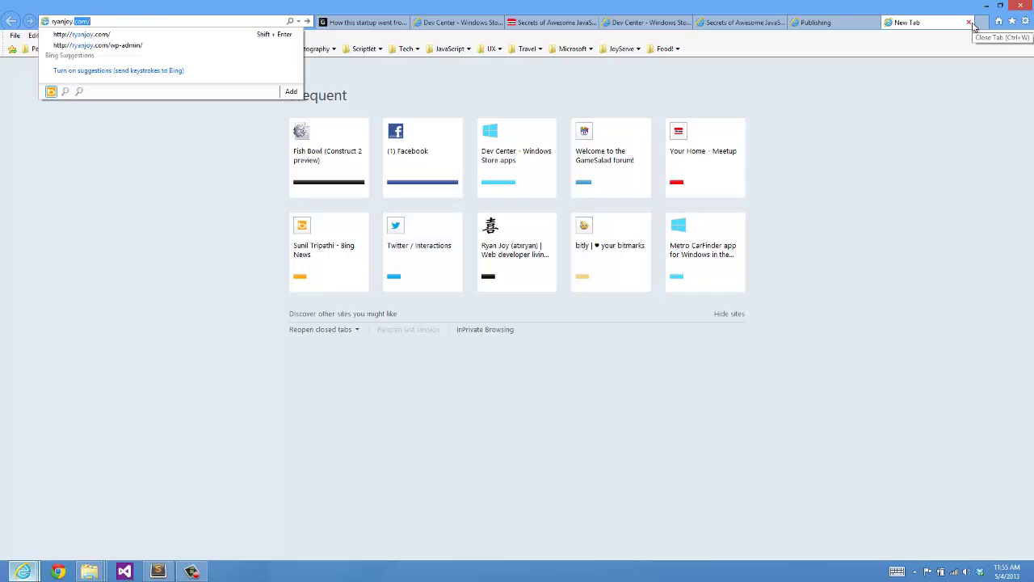
{"action": "key", "text": "Return"}
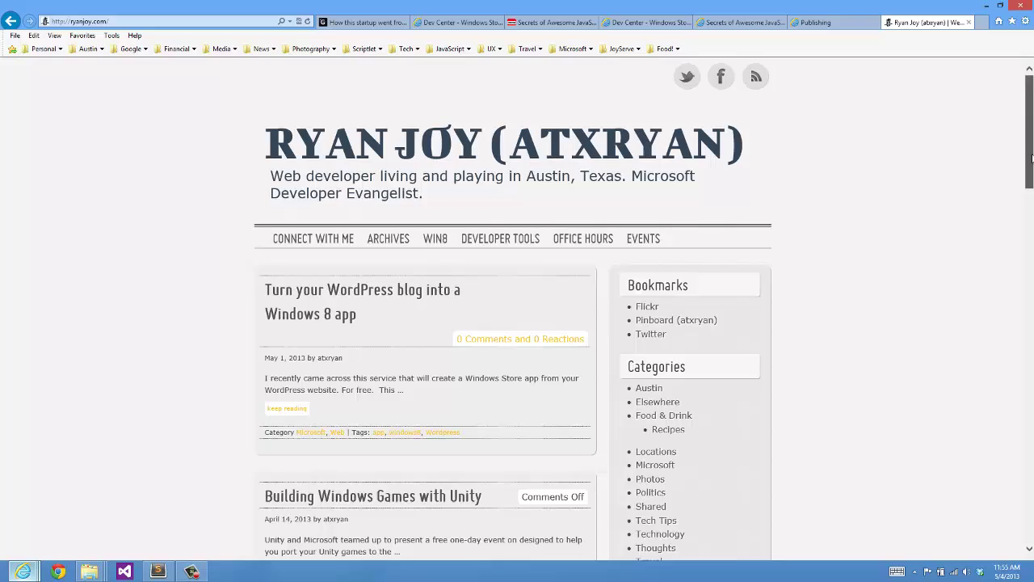
{"action": "scroll", "coordinate": [362, 289], "scroll_direction": "down", "scroll_amount": 10}
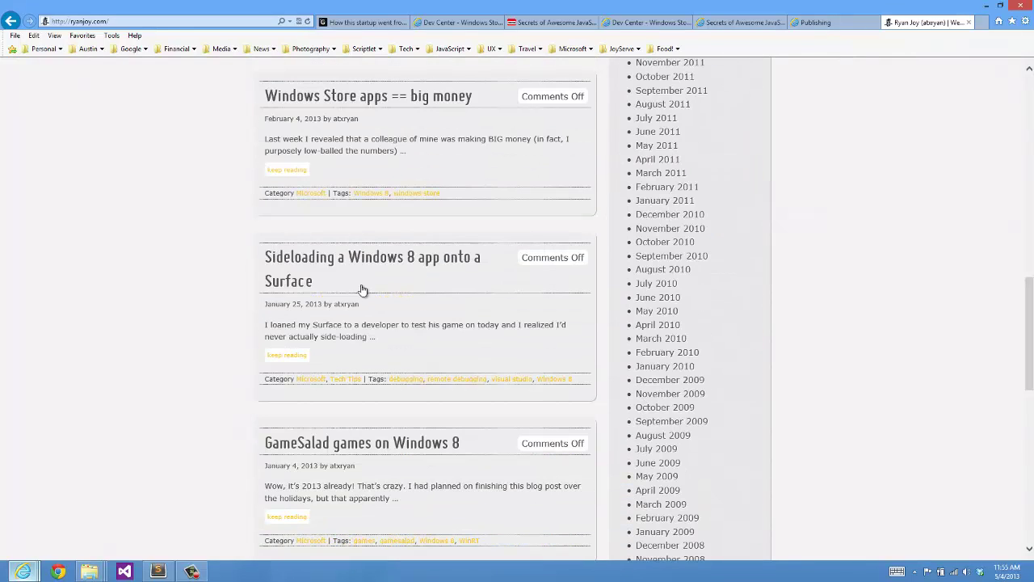
{"action": "left_click", "coordinate": [301, 268]}
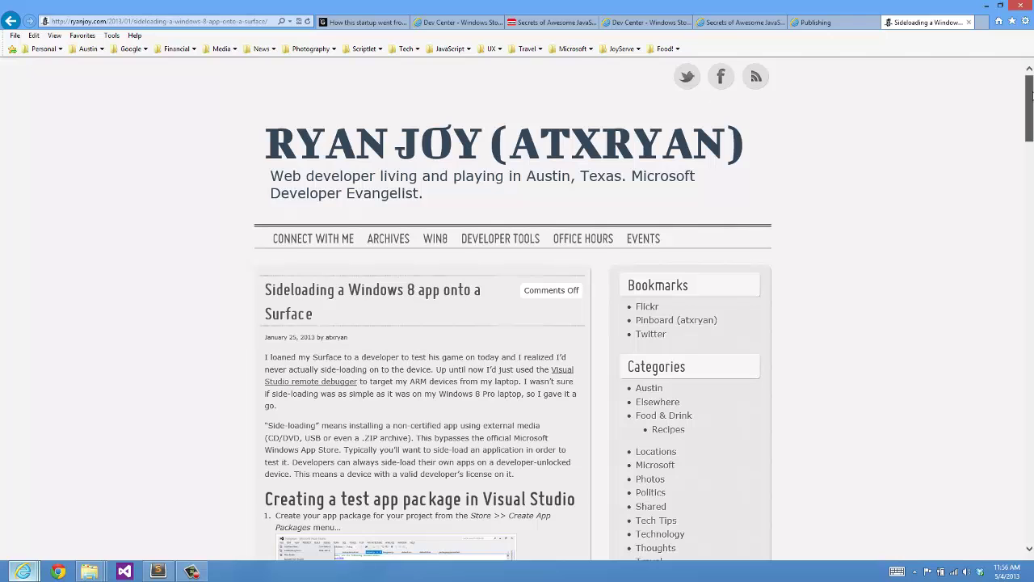
Read through the sideloading post, then switch back to the GameSalad Publishing tab
{"action": "left_click_drag", "start_coordinate": [1030, 95], "coordinate": [1028, 337]}
{"action": "scroll", "coordinate": [1031, 253], "scroll_direction": "down", "scroll_amount": 2}
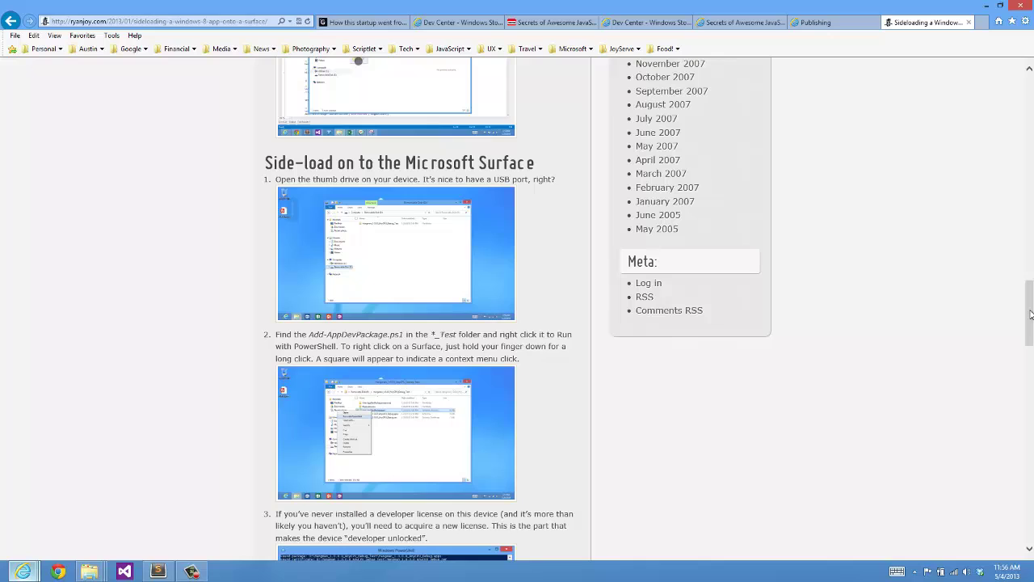
{"action": "left_click_drag", "start_coordinate": [1031, 315], "coordinate": [1031, 366]}
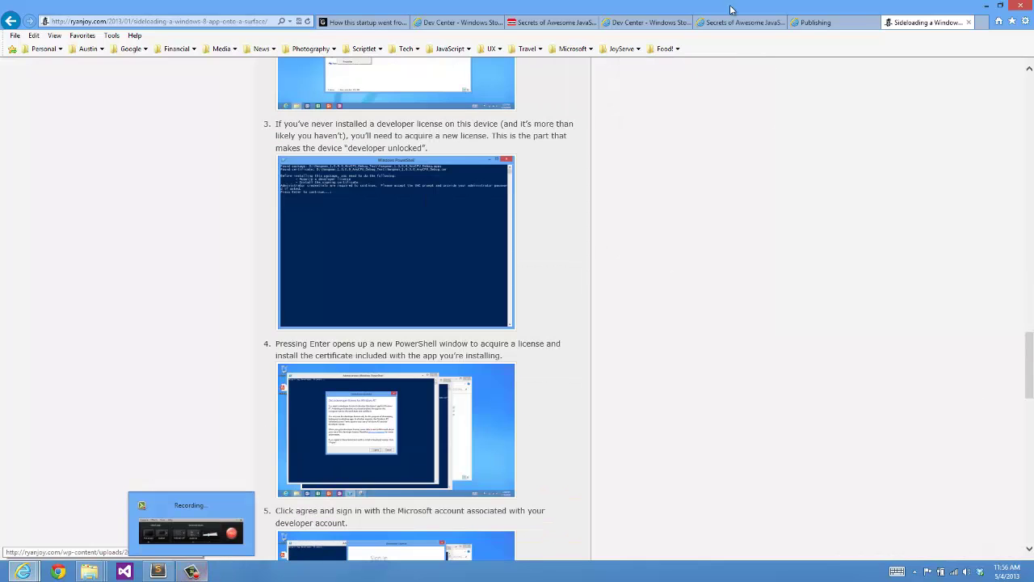
{"action": "left_click", "coordinate": [818, 24]}
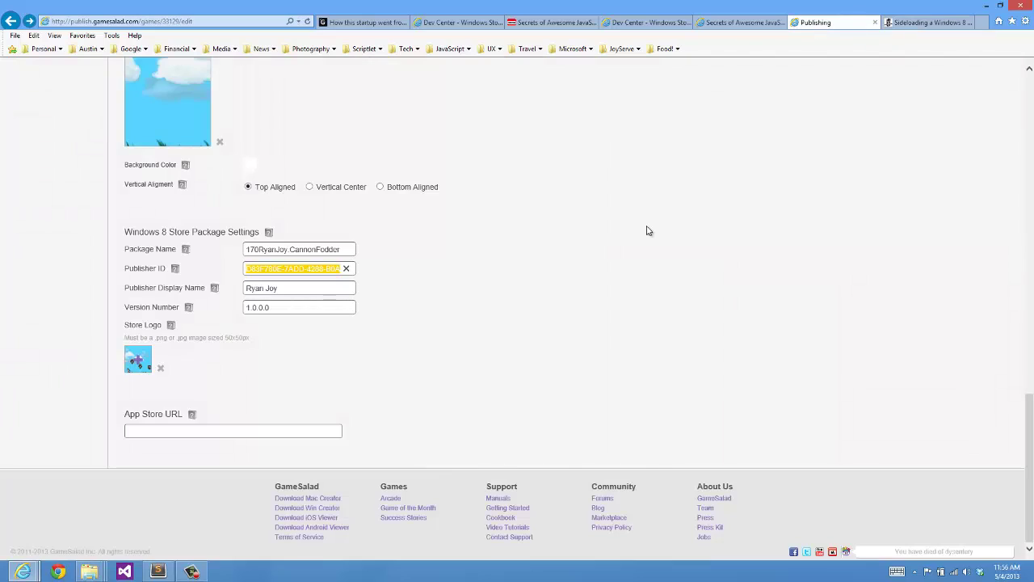